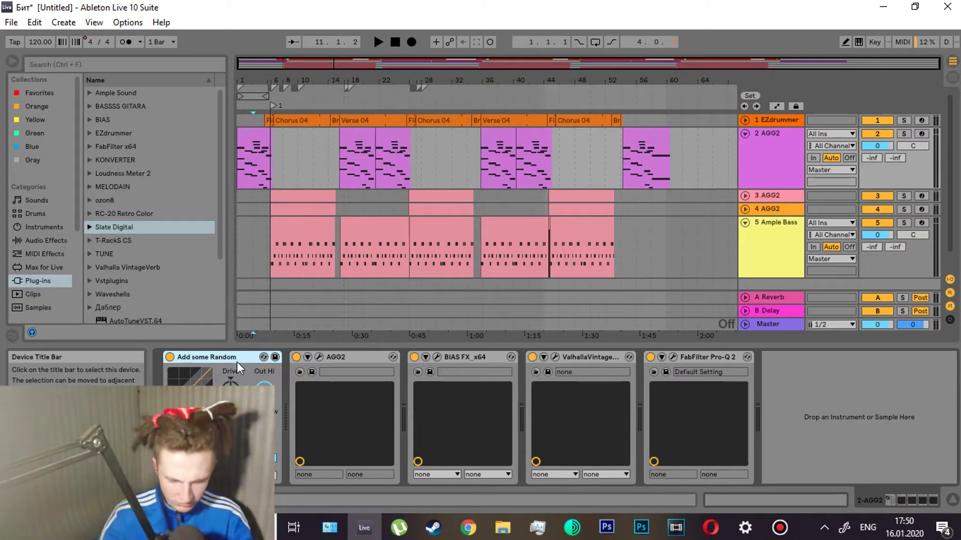
- Open the BIAS FX_x64 plug-in on the 2 AGG2 track, examine its Pop Rock amp chain, and close it
{"action": "left_click", "coordinate": [369, 361]}
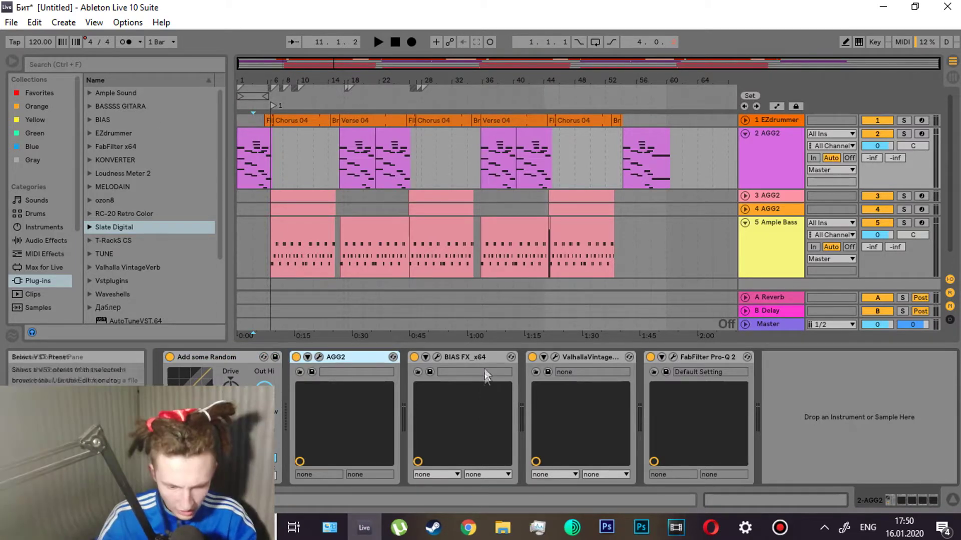
{"action": "left_click", "coordinate": [475, 356]}
{"action": "left_click", "coordinate": [328, 358]}
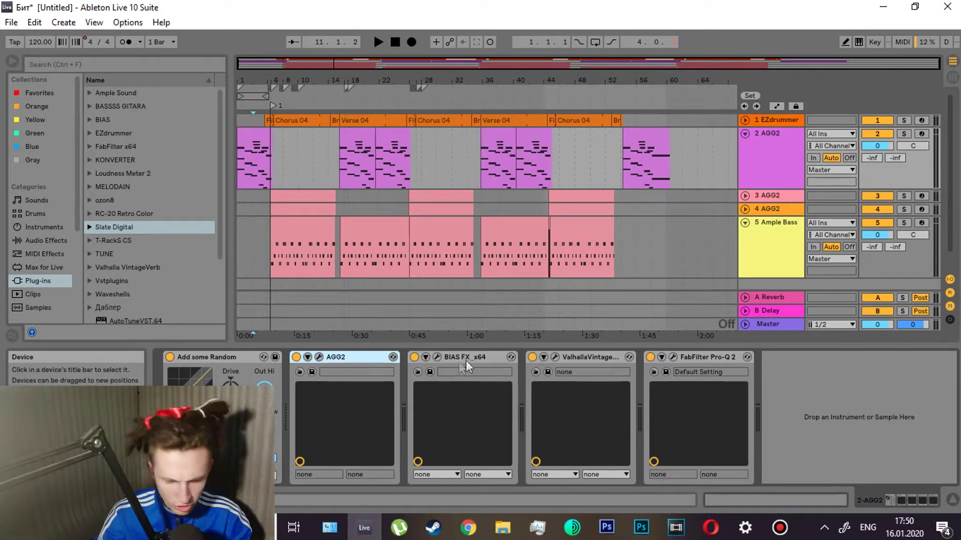
{"action": "left_click", "coordinate": [443, 356]}
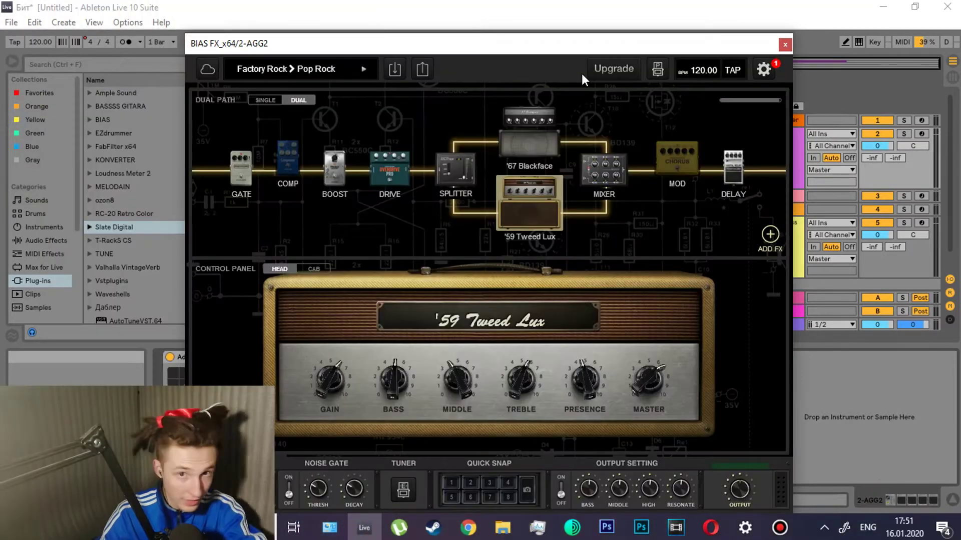
{"action": "left_click", "coordinate": [293, 75]}
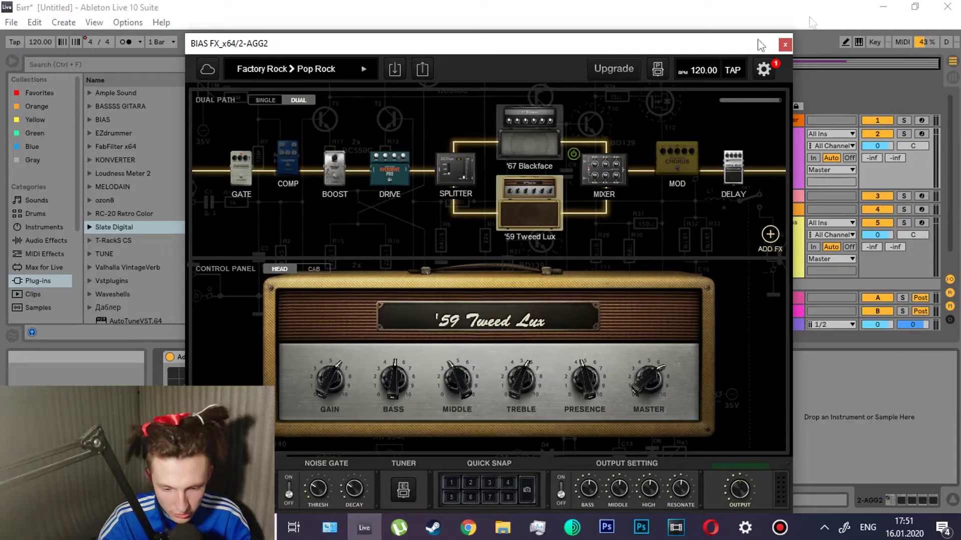
{"action": "left_click", "coordinate": [784, 44]}
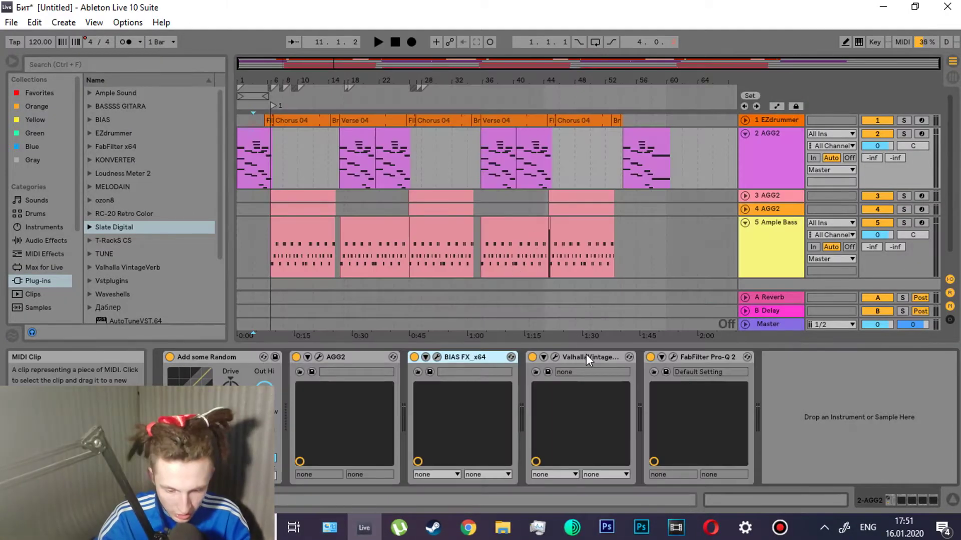
- Inspect the ValhallaVintageVerb and FabFilter Pro-Q 2 settings on the 2 AGG2 track and close both plug-in windows
{"action": "left_click", "coordinate": [588, 359]}
{"action": "left_click", "coordinate": [556, 357]}
{"action": "left_click", "coordinate": [602, 309]}
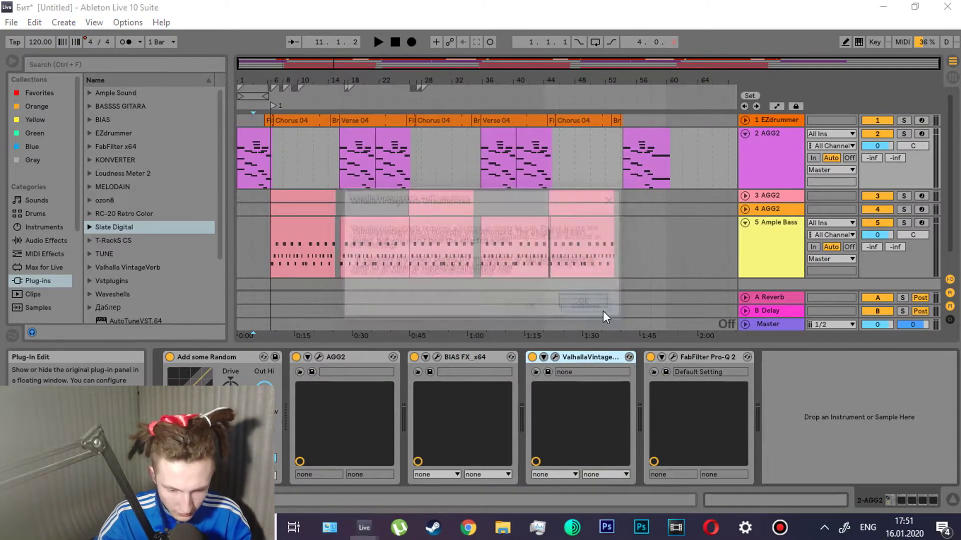
{"action": "left_click", "coordinate": [588, 307]}
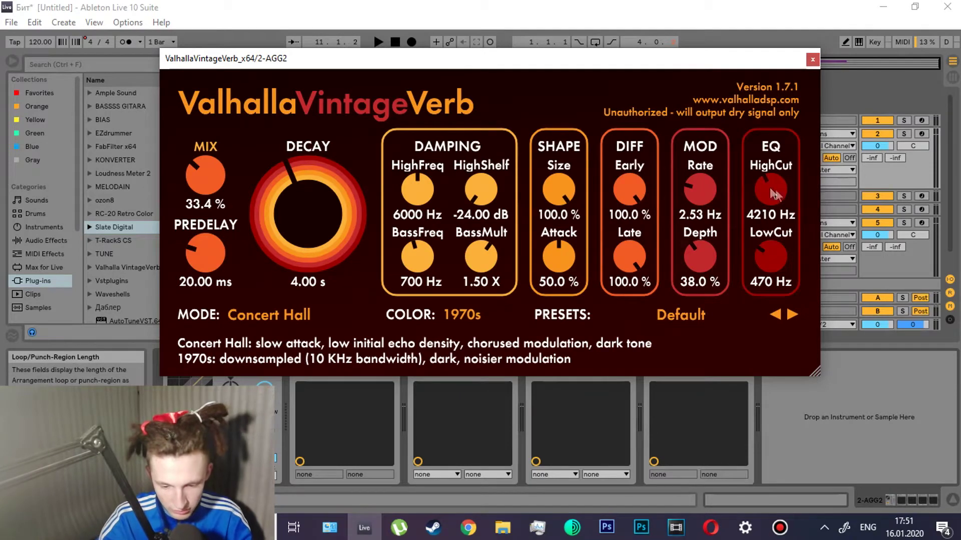
{"action": "left_click", "coordinate": [811, 60]}
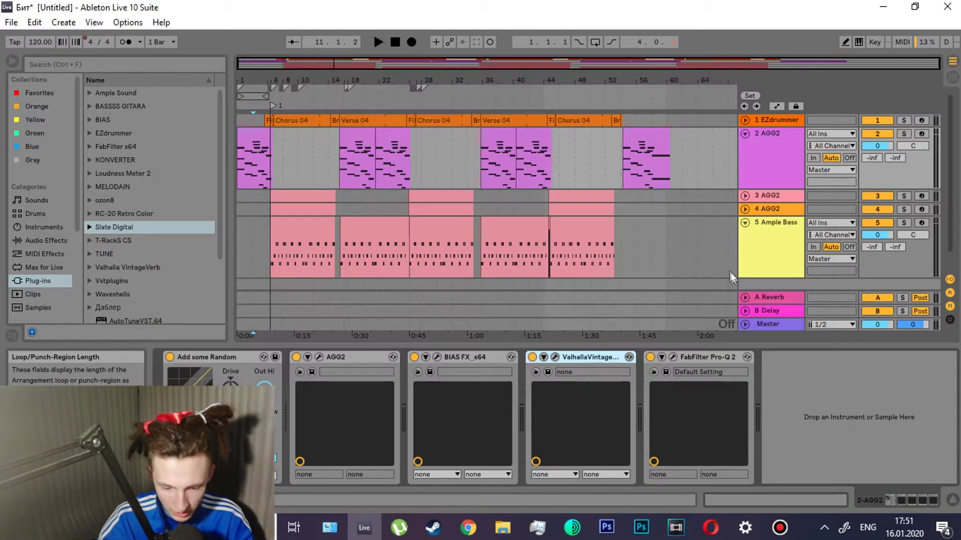
{"action": "left_click", "coordinate": [672, 360]}
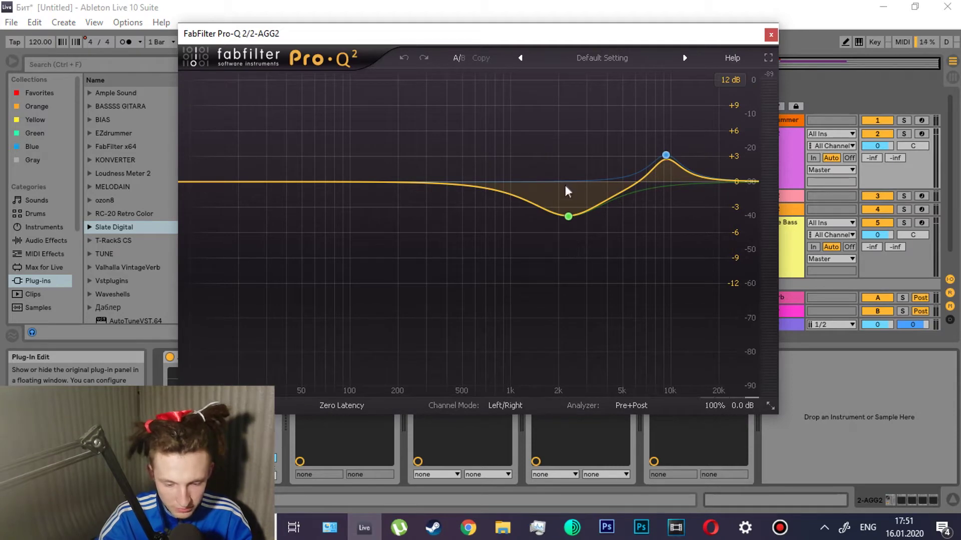
{"action": "left_click", "coordinate": [770, 36]}
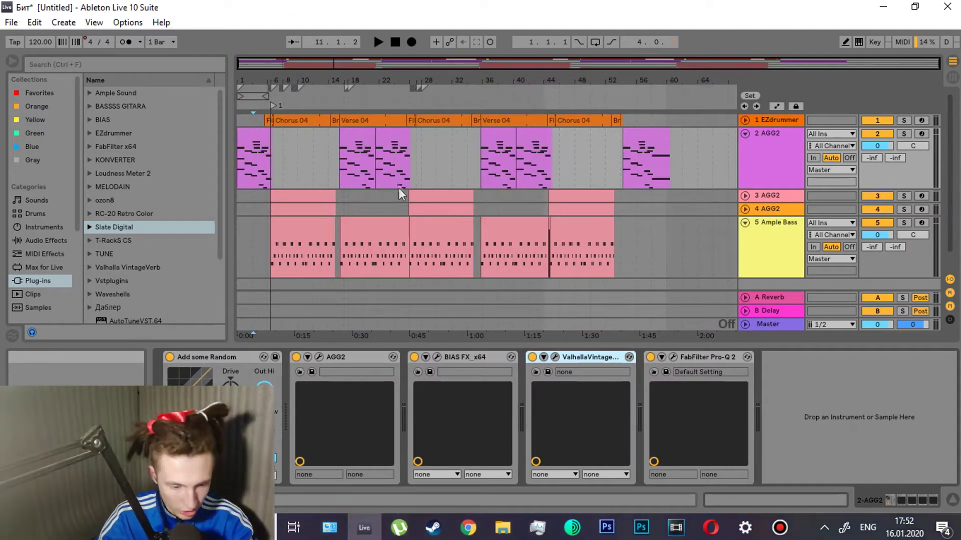
- Play the opening clip on the 2 AGG2 track and examine its first chord in the enlarged piano roll
{"action": "key", "text": "space"}
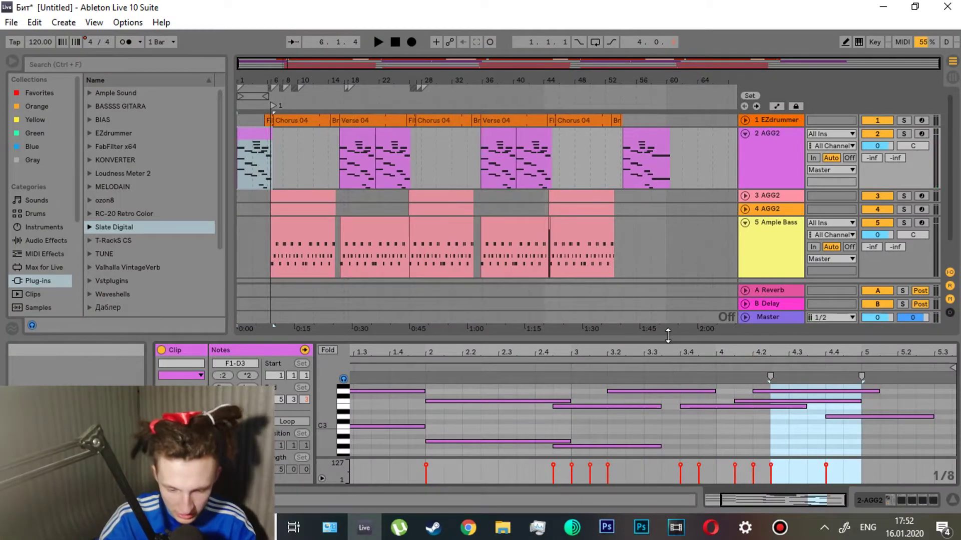
{"action": "left_click_drag", "start_coordinate": [635, 344], "coordinate": [640, 70]}
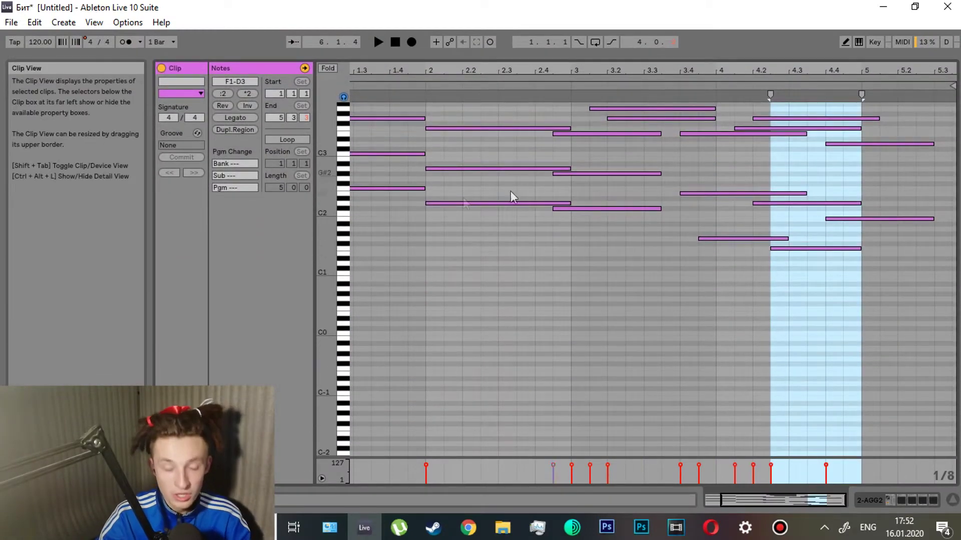
{"action": "left_click", "coordinate": [343, 155]}
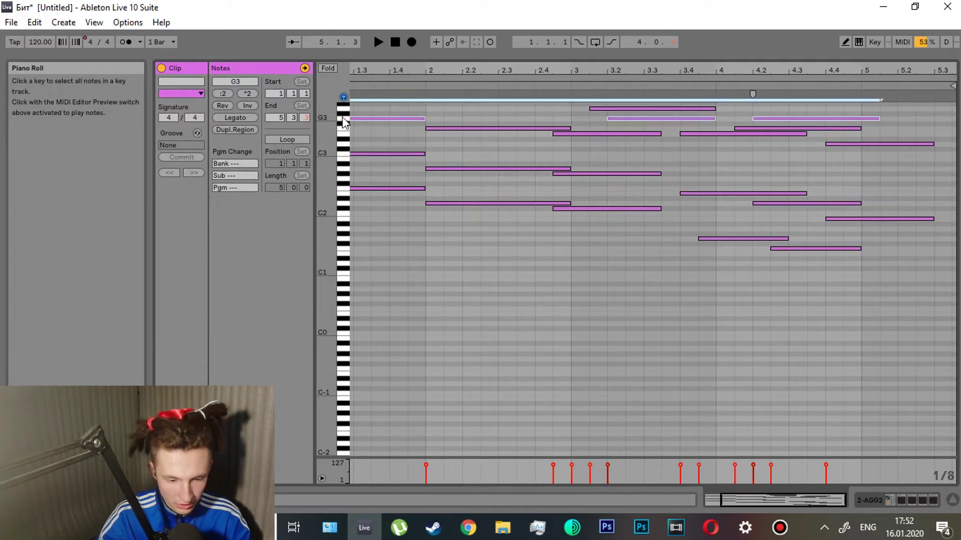
{"action": "left_click", "coordinate": [342, 190]}
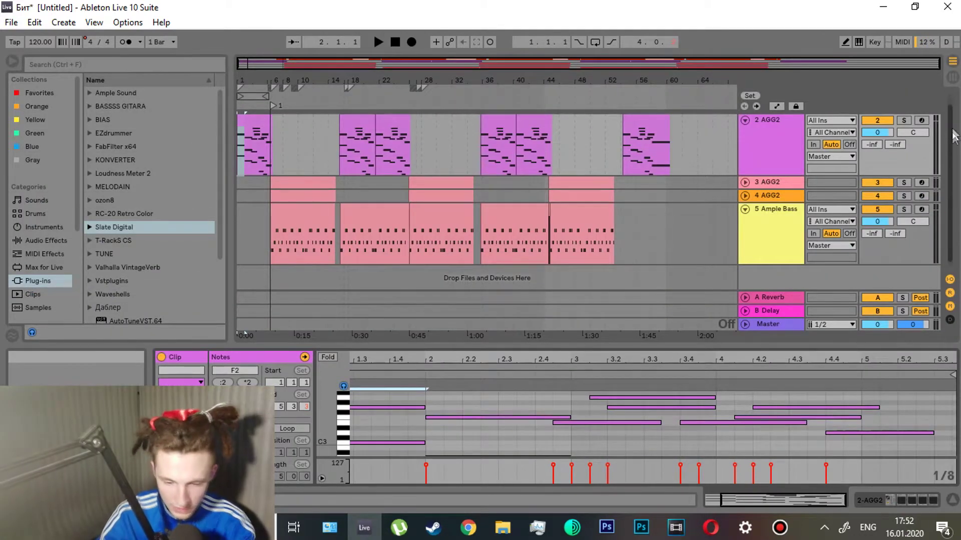
- Go through the opening and verse clips on the 2 AGG2 track to compare their notes
{"action": "left_click_drag", "start_coordinate": [952, 135], "coordinate": [951, 120]}
{"action": "left_click", "coordinate": [351, 136]}
{"action": "left_click", "coordinate": [391, 135]}
{"action": "left_click", "coordinate": [502, 133]}
{"action": "left_click", "coordinate": [536, 131]}
{"action": "left_click", "coordinate": [250, 134]}
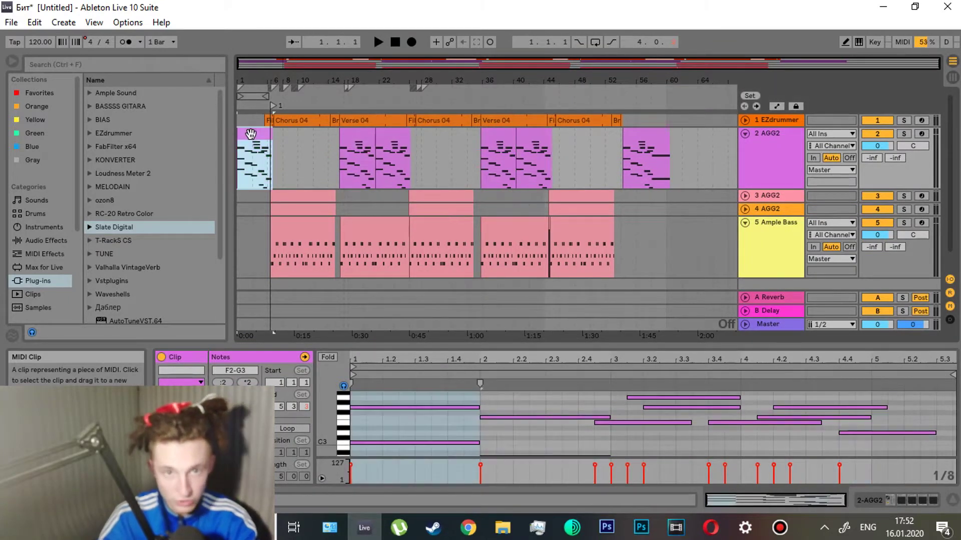
{"action": "left_click", "coordinate": [383, 138]}
{"action": "left_click", "coordinate": [508, 134]}
{"action": "left_click", "coordinate": [557, 137]}
{"action": "left_click", "coordinate": [551, 136]}
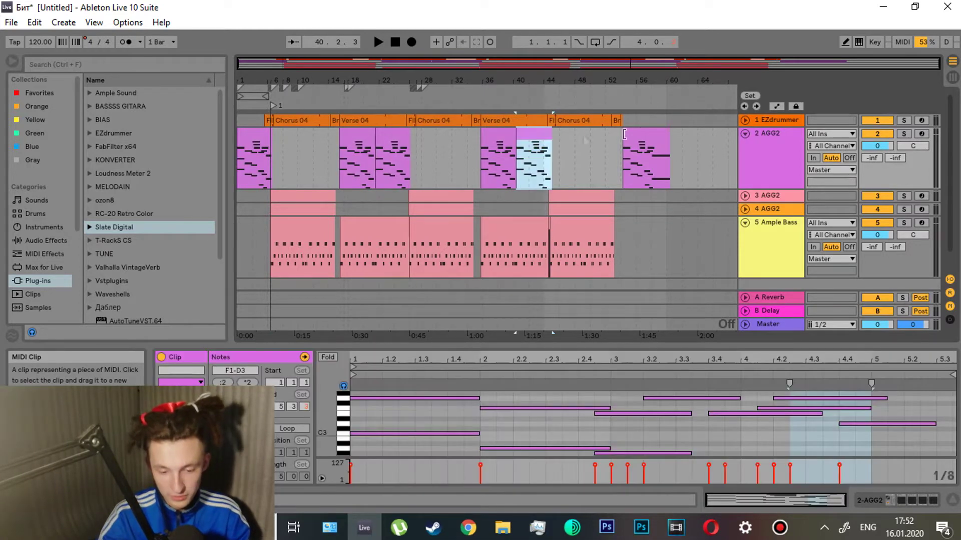
- Play the final clip on the 2 AGG2 track to hear the outro, and stop playback
{"action": "left_click", "coordinate": [637, 134]}
{"action": "key", "text": "space"}
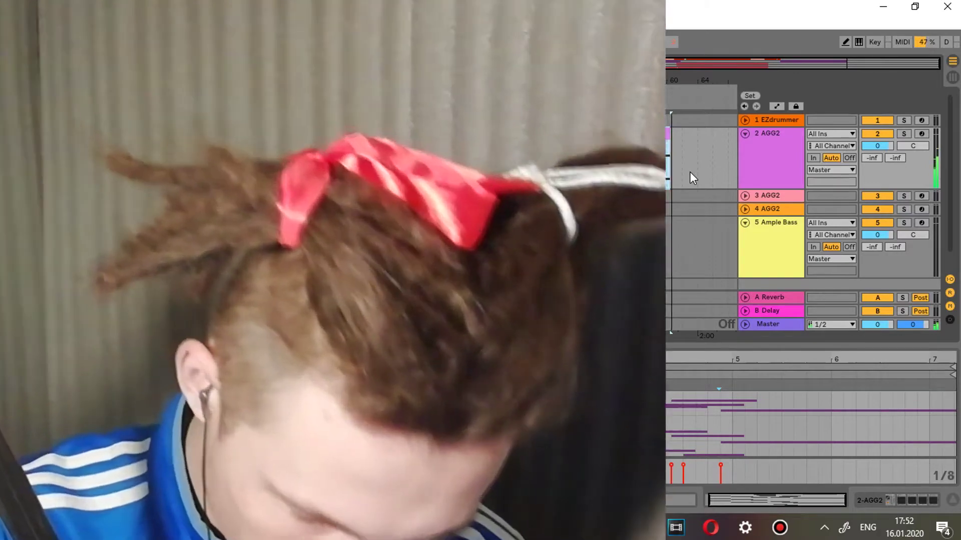
{"action": "key", "text": "space"}
- Unfold the EZdrummer track in place of 2 AGG2 and inspect its Virtual Mix Rack and FabFilter Pro-Q 2 plug-ins
{"action": "left_click", "coordinate": [749, 134]}
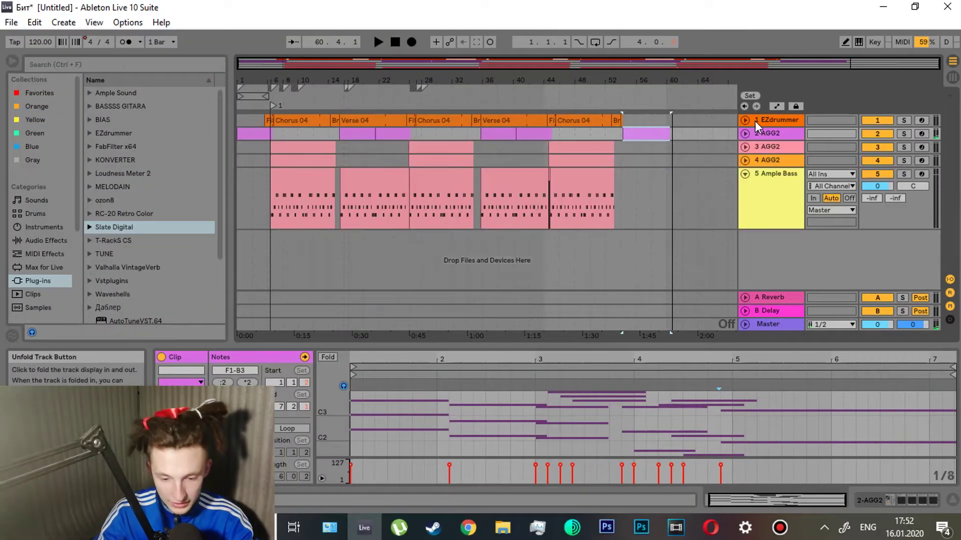
{"action": "left_click", "coordinate": [745, 121]}
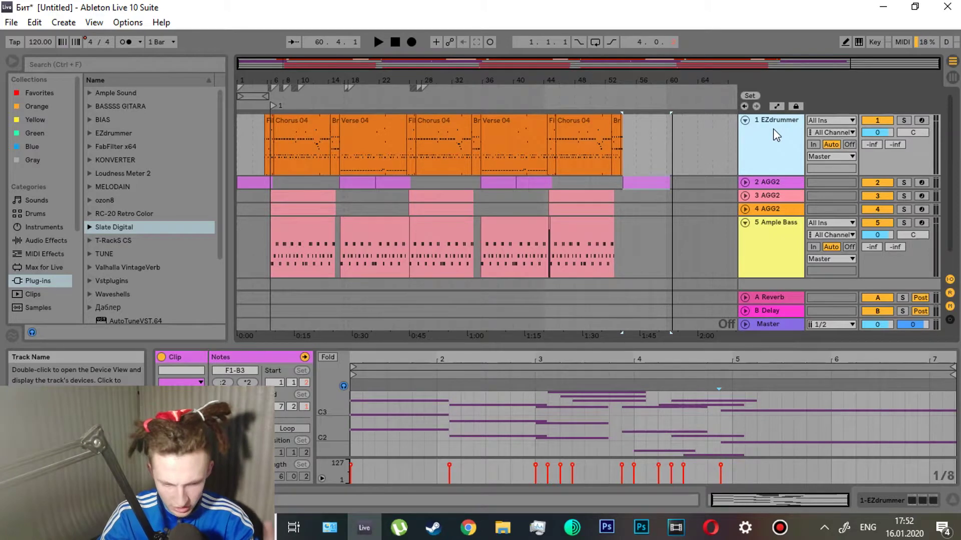
{"action": "double_click", "coordinate": [773, 128]}
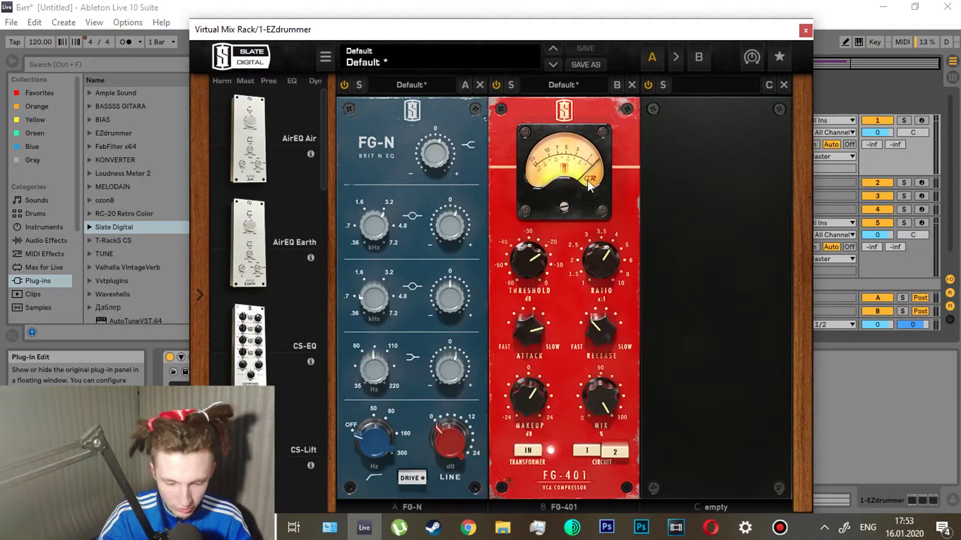
{"action": "left_click", "coordinate": [805, 31]}
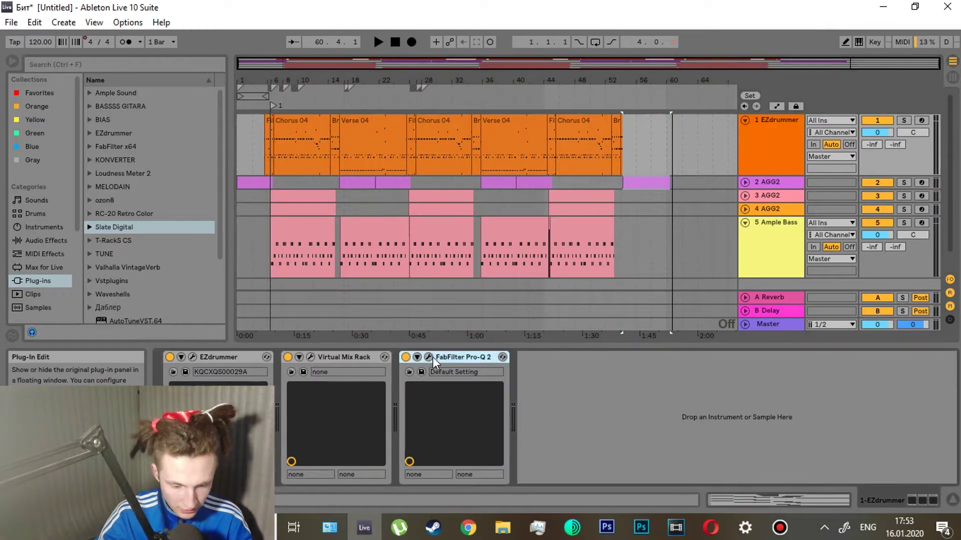
{"action": "left_click", "coordinate": [430, 356]}
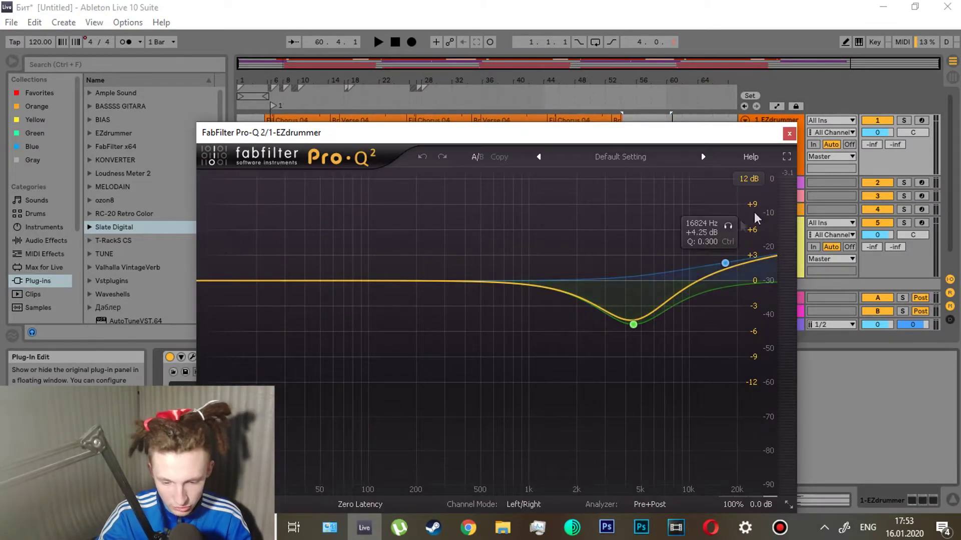
{"action": "left_click", "coordinate": [789, 134]}
{"action": "left_click", "coordinate": [745, 121]}
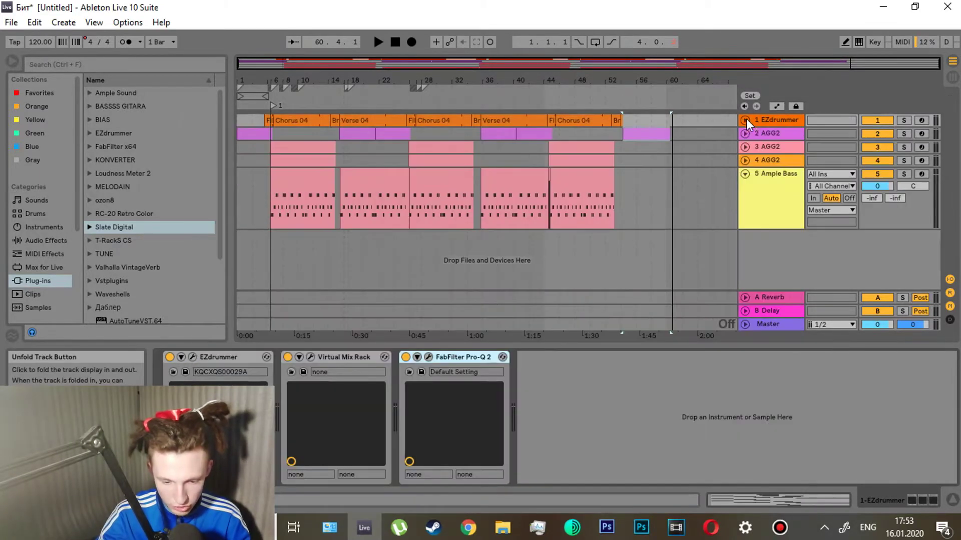
{"action": "left_click", "coordinate": [767, 147]}
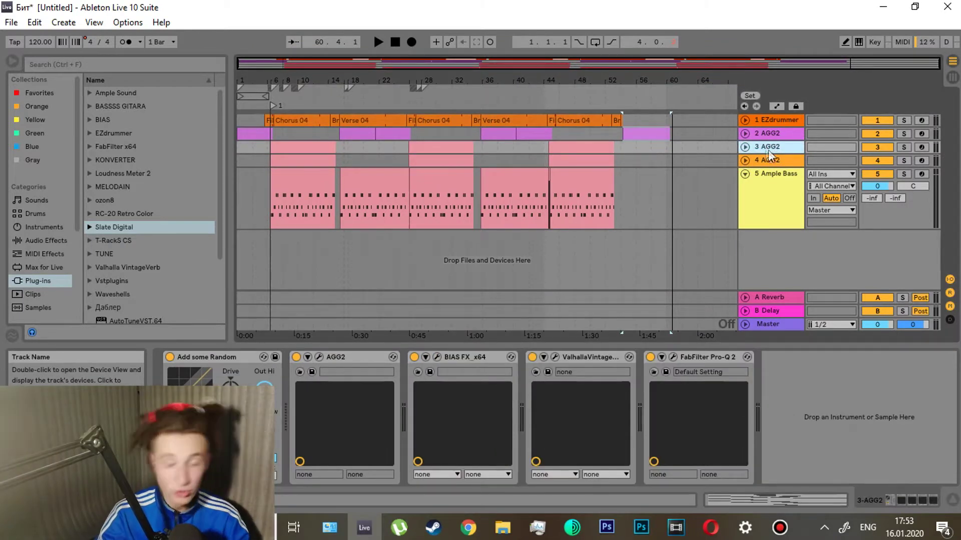
{"action": "left_click", "coordinate": [775, 120]}
{"action": "left_click", "coordinate": [745, 121]}
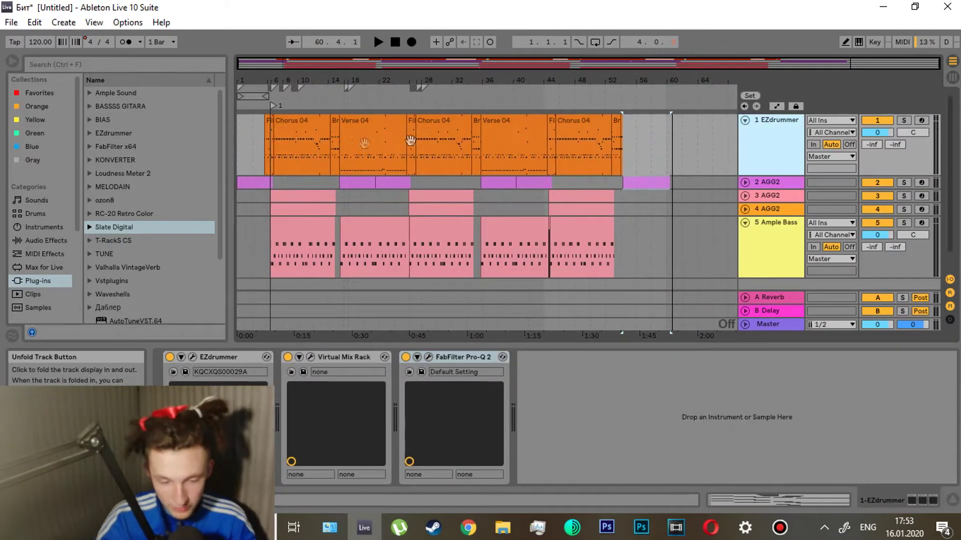
- Play the arrangement from just before the Bridge 04 clip near bar 14, and solo the EZdrummer track
{"action": "left_click_drag", "start_coordinate": [559, 55], "coordinate": [261, 128]}
{"action": "left_click_drag", "start_coordinate": [327, 63], "coordinate": [413, 66]}
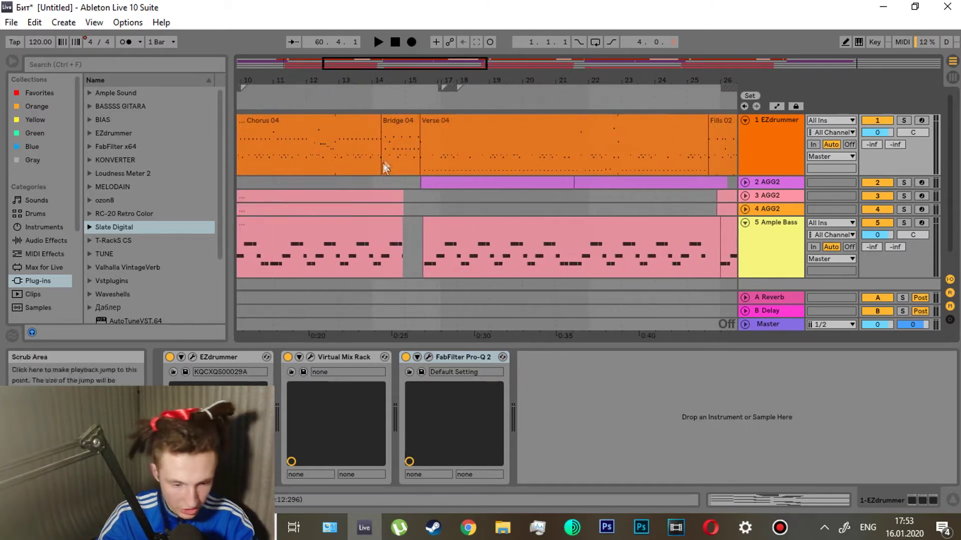
{"action": "key", "text": "space"}
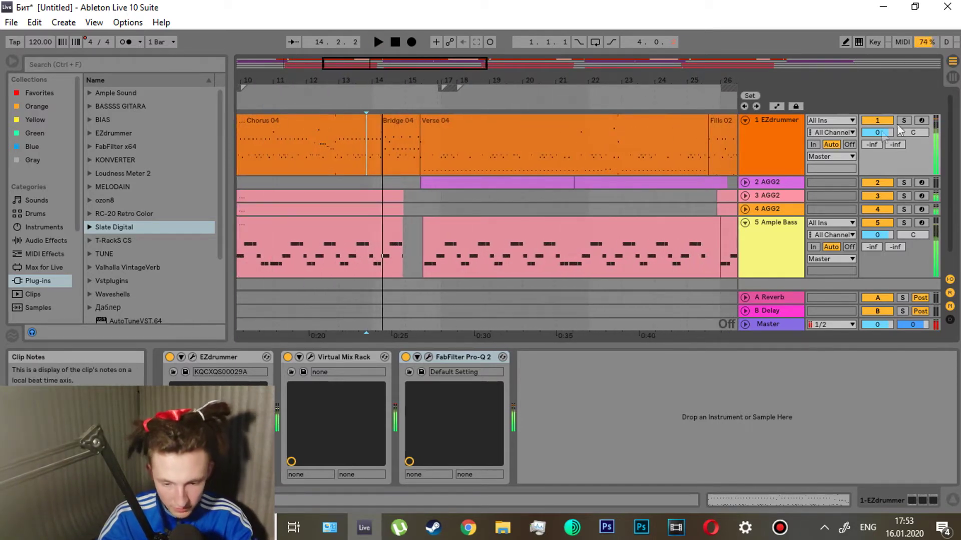
{"action": "left_click", "coordinate": [904, 121]}
- Play the soloed drums through the Fills 02 clip before the first chorus and the Bridge 04 clip before the verse
{"action": "left_click_drag", "start_coordinate": [467, 61], "coordinate": [367, 69]}
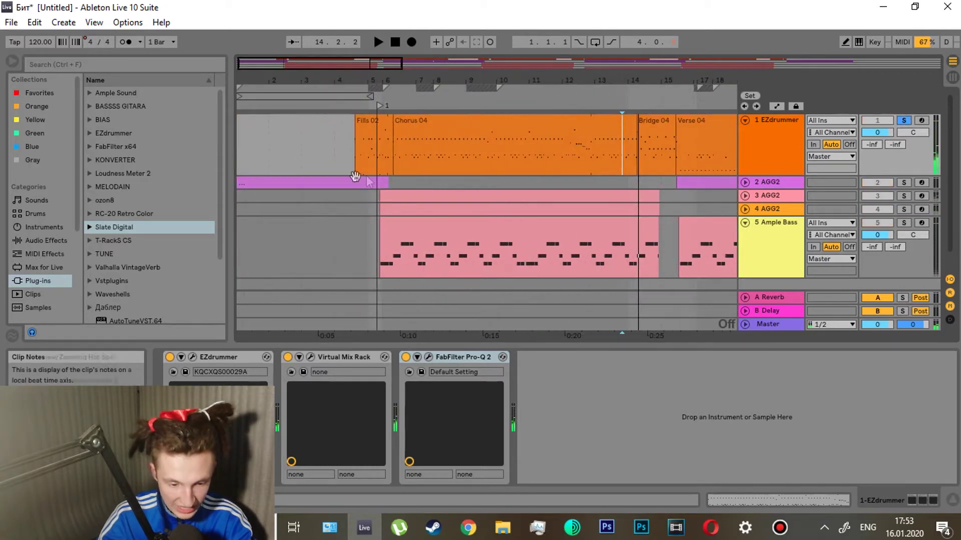
{"action": "left_click", "coordinate": [347, 150]}
{"action": "key", "text": "space"}
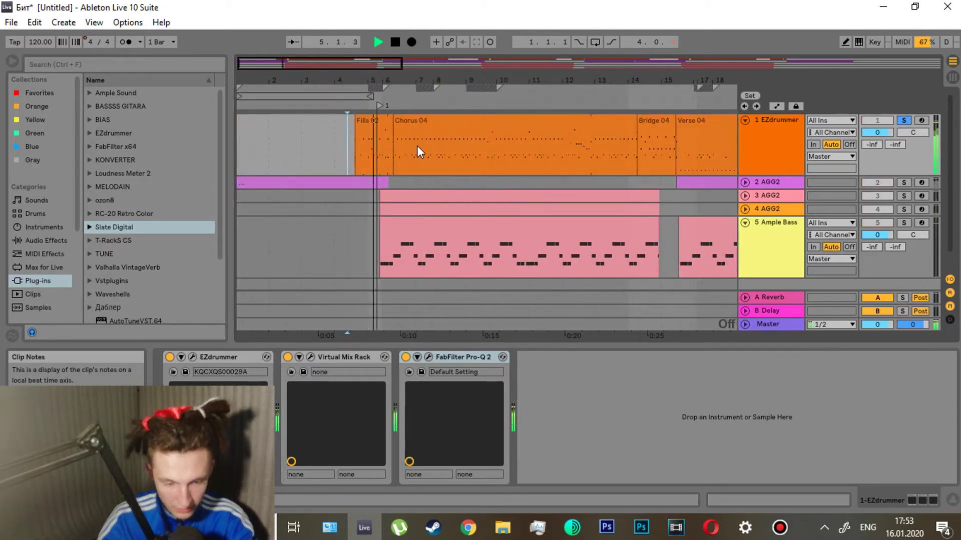
{"action": "left_click_drag", "start_coordinate": [347, 63], "coordinate": [452, 64]}
{"action": "left_click", "coordinate": [314, 148]}
{"action": "key", "text": "space"}
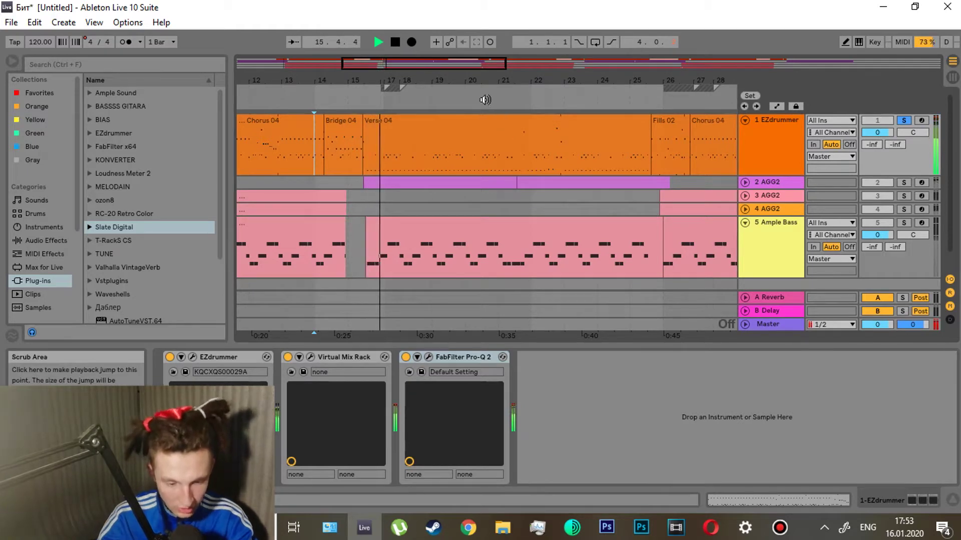
- Play the soloed drum fill leading into the second chorus from about bar 25, and stop playback
{"action": "left_click_drag", "start_coordinate": [439, 61], "coordinate": [517, 62]}
{"action": "key", "text": "space"}
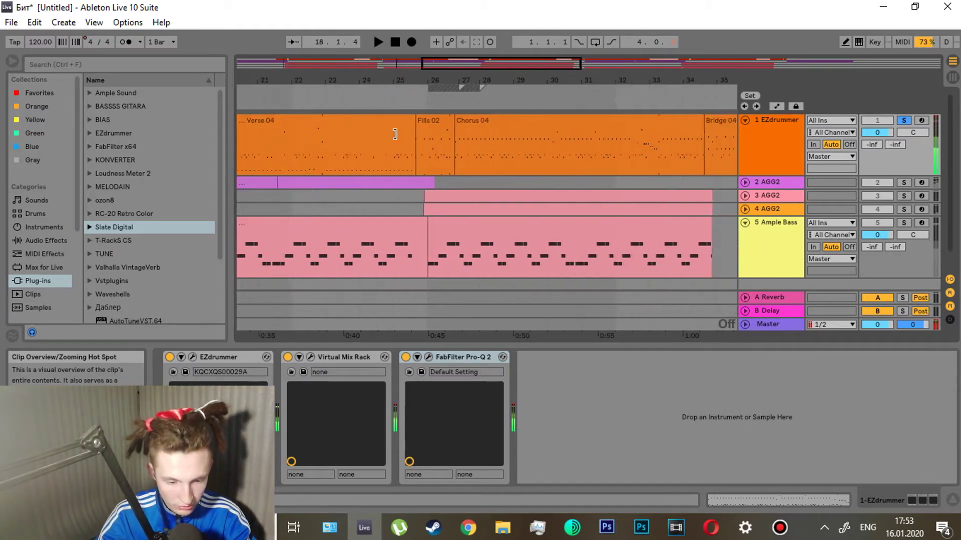
{"action": "left_click", "coordinate": [401, 153]}
{"action": "key", "text": "space"}
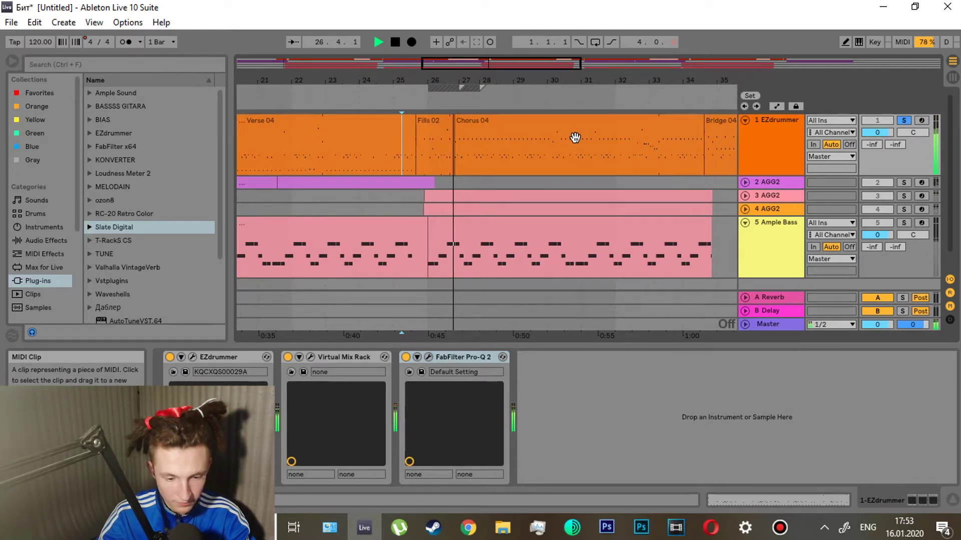
{"action": "double_click", "coordinate": [514, 64]}
{"action": "key", "text": "space"}
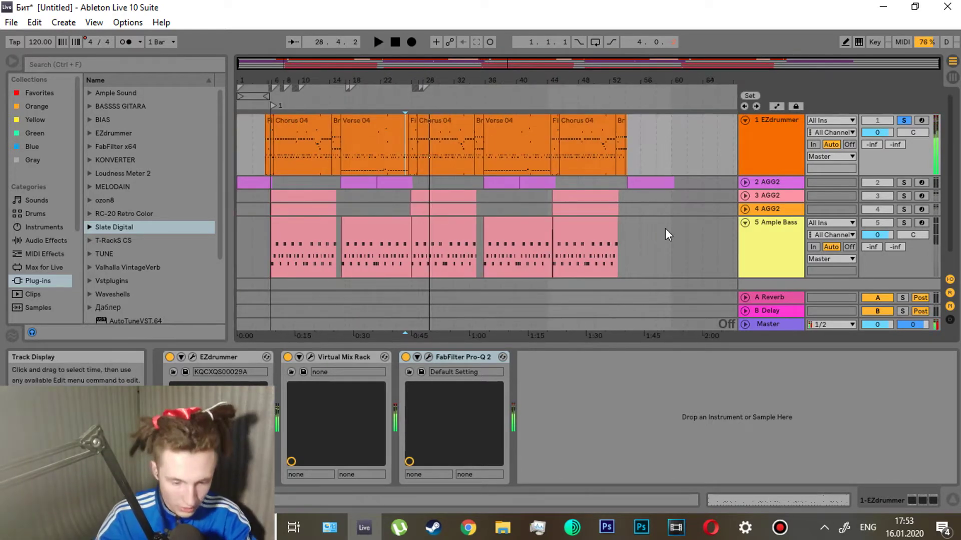
- Unsolo and fold the EZdrummer track, and unfold the 3 AGG2 track with its devices shown
{"action": "left_click", "coordinate": [745, 120]}
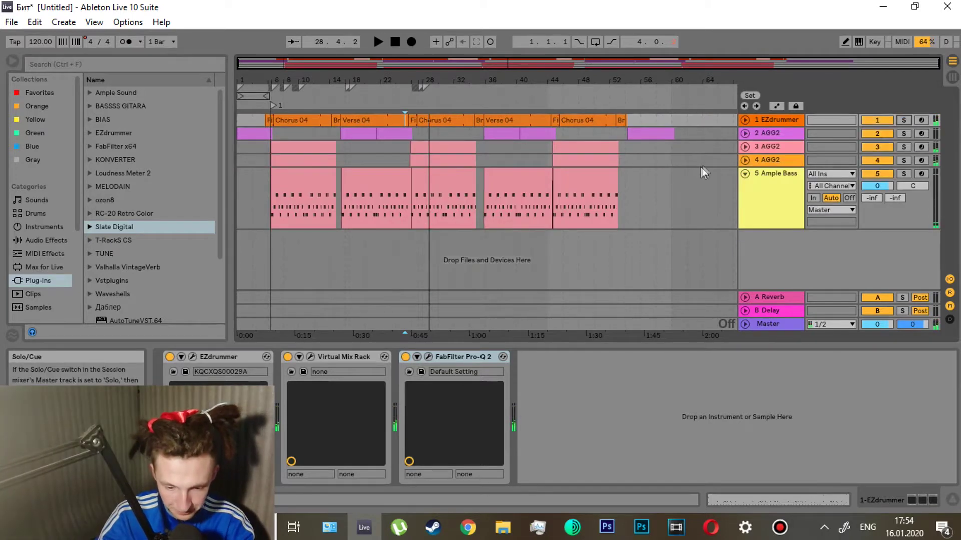
{"action": "left_click", "coordinate": [745, 147]}
{"action": "left_click", "coordinate": [773, 161]}
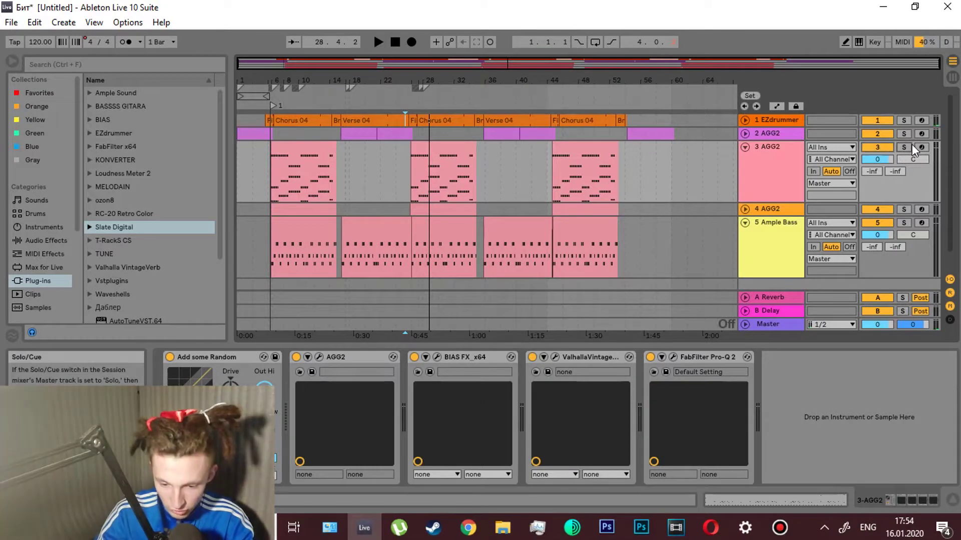
- Solo the 3 AGG2 track and play it from the start of its first clip near bar 5
{"action": "left_click", "coordinate": [904, 147]}
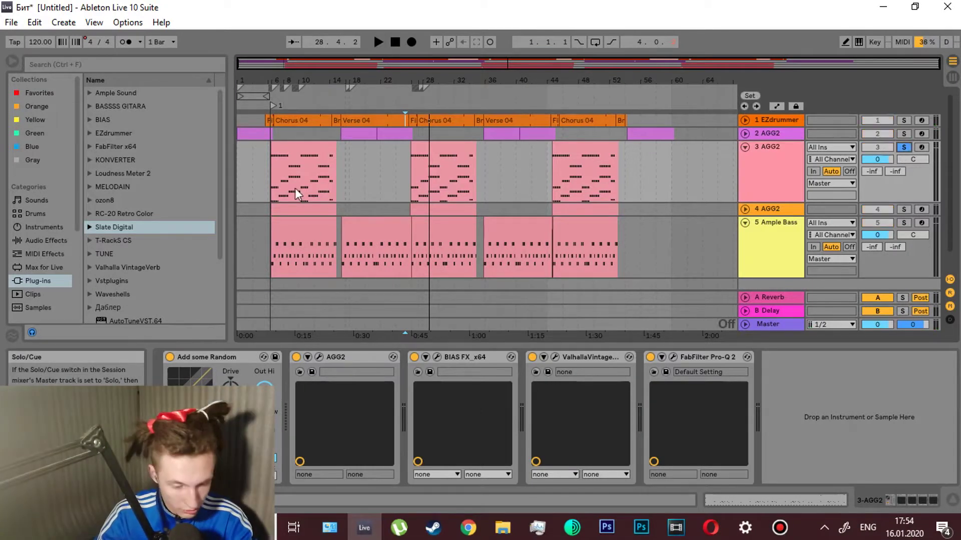
{"action": "left_click", "coordinate": [270, 166]}
{"action": "key", "text": "space"}
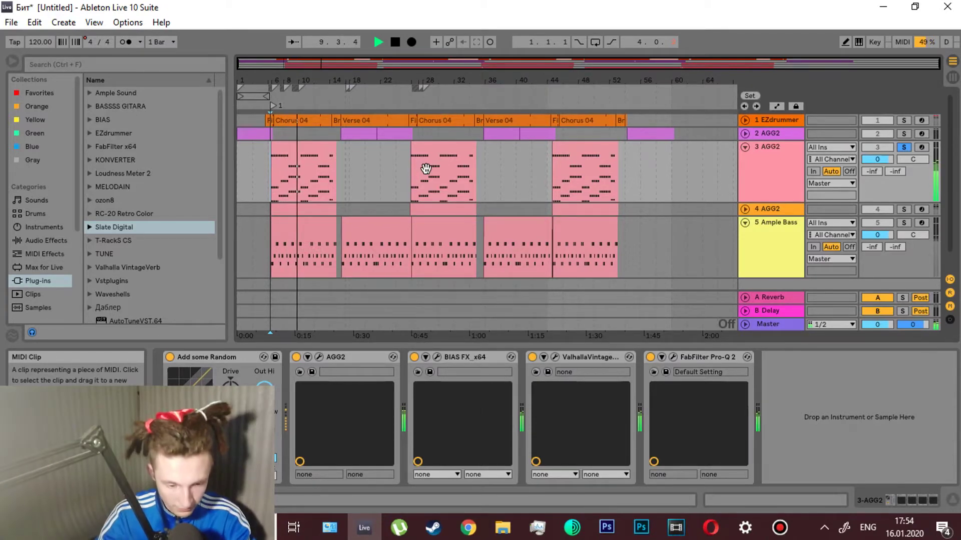
- Open the MIDI notes of the first 3 AGG2 clip, stop playback, and enlarge the note editor briefly before restoring its height
{"action": "double_click", "coordinate": [308, 163]}
{"action": "key", "text": "space"}
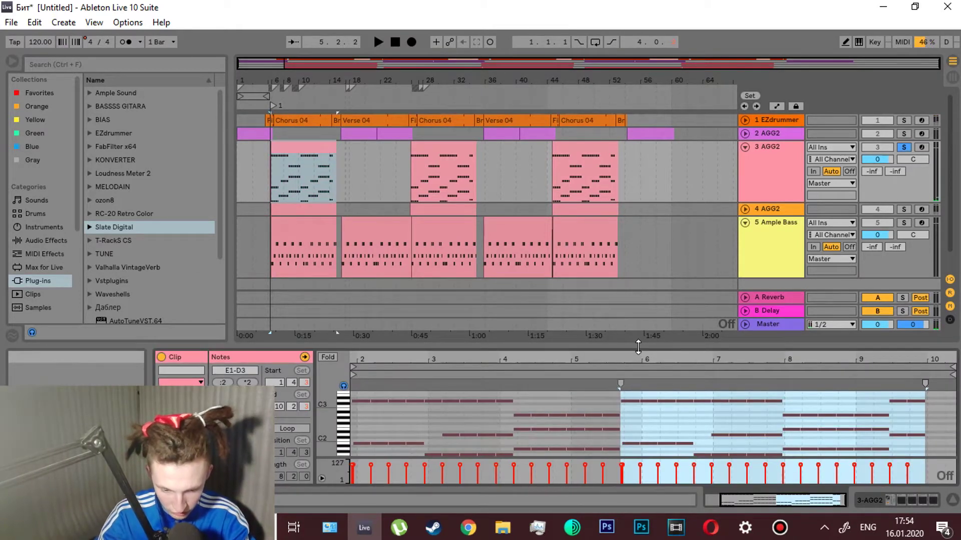
{"action": "left_click_drag", "start_coordinate": [634, 347], "coordinate": [619, 4]}
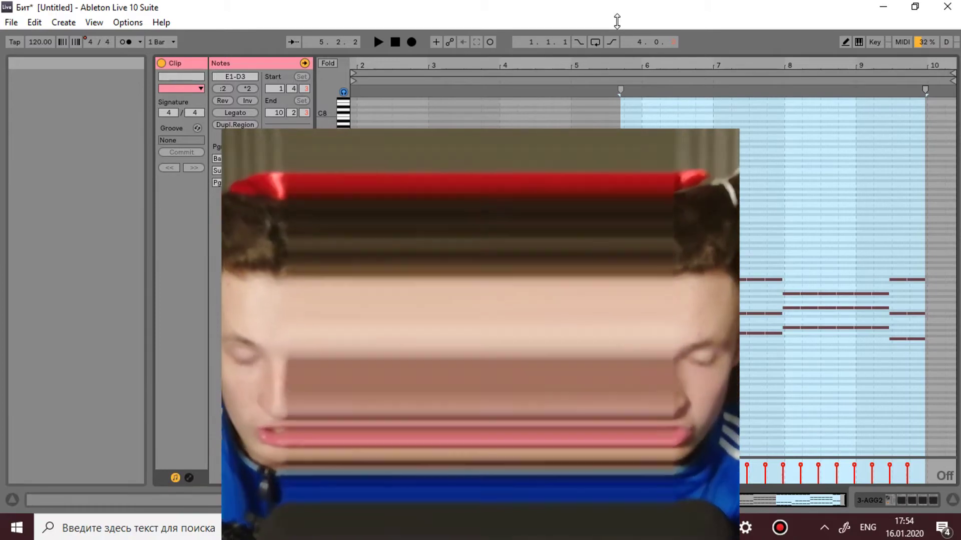
{"action": "left_click_drag", "start_coordinate": [617, 21], "coordinate": [620, 346]}
- Unfold the 4 AGG2 track alongside the 3 AGG2 track so the notes of both can be compared
{"action": "left_click", "coordinate": [745, 127]}
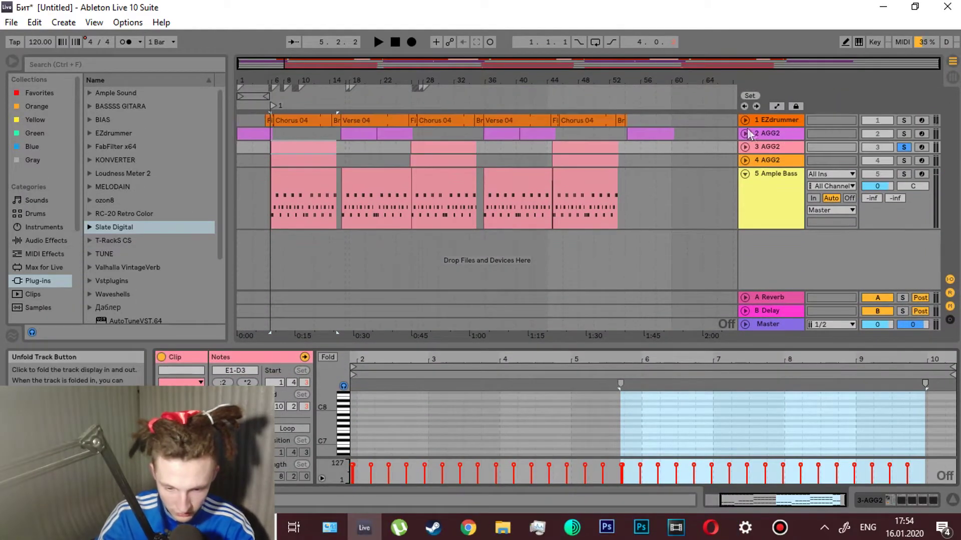
{"action": "left_click", "coordinate": [746, 160]}
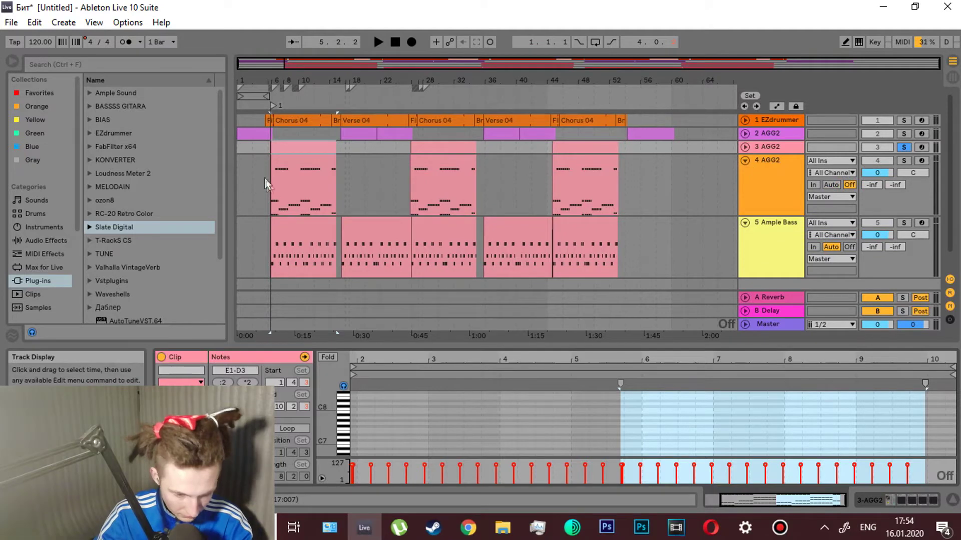
{"action": "left_click", "coordinate": [745, 147]}
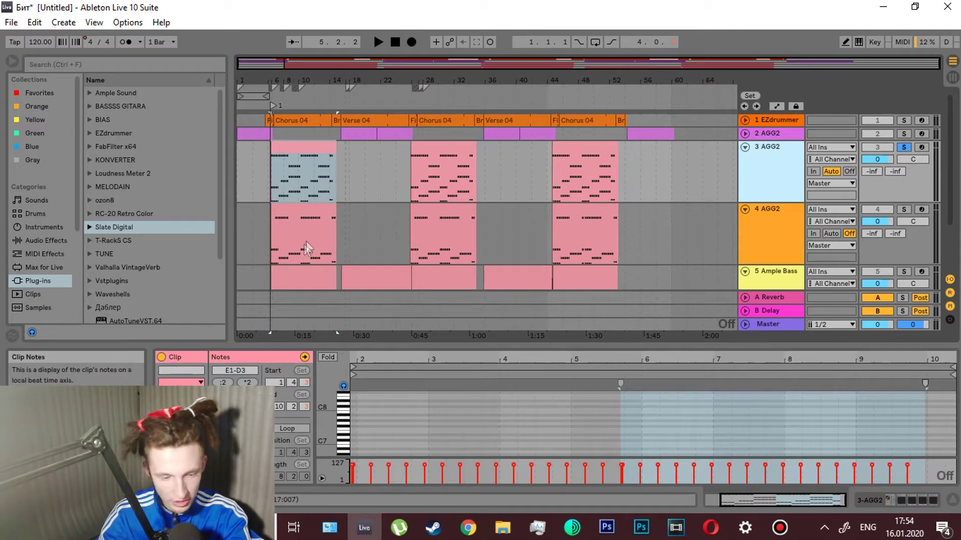
- Solo the 4 AGG2 track and play it from the first chorus, then unsolo it and stop playback
{"action": "left_click", "coordinate": [903, 210]}
{"action": "key", "text": "space"}
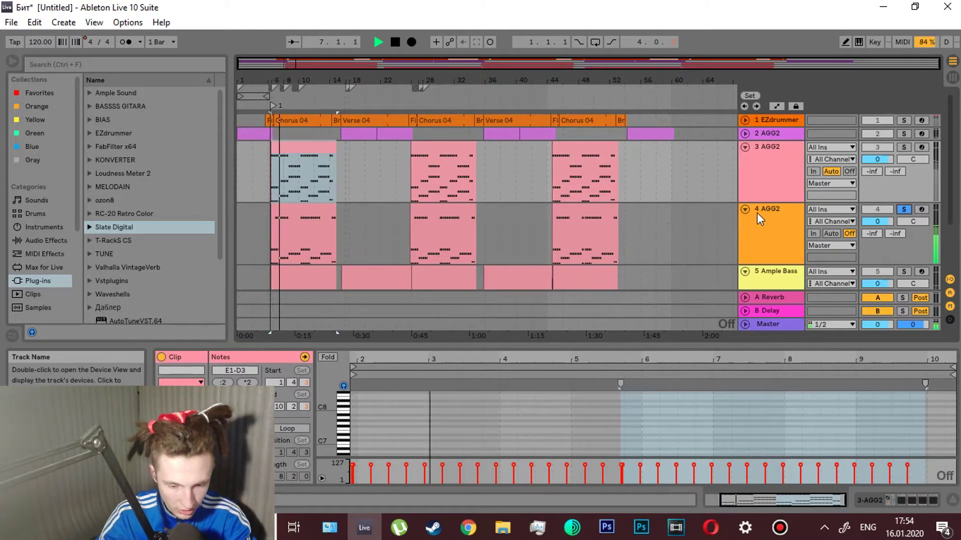
{"action": "left_click", "coordinate": [903, 209]}
{"action": "key", "text": "space"}
- Show the 3 AGG2 track's devices, view its BIAS FX plug-in window, and compare the device chain with track 4
{"action": "double_click", "coordinate": [768, 164]}
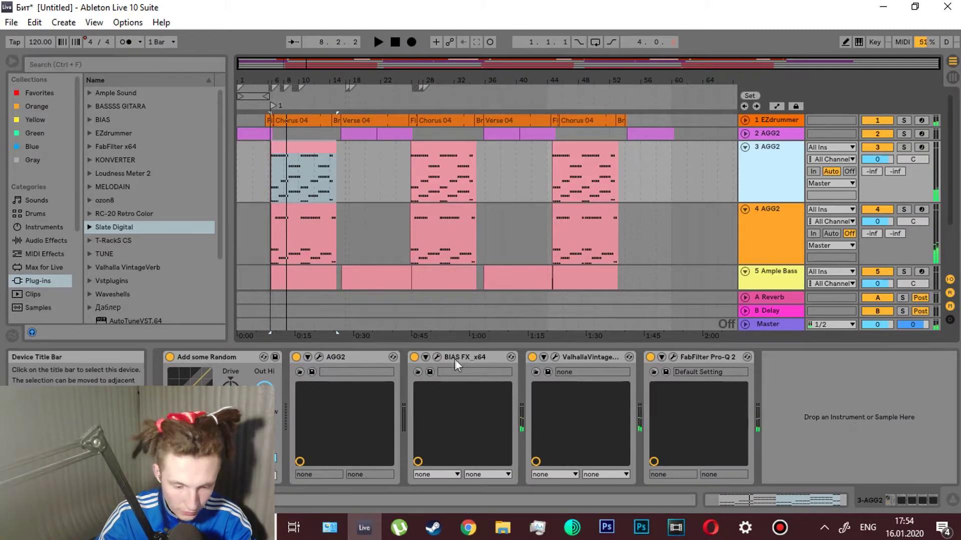
{"action": "left_click", "coordinate": [437, 357]}
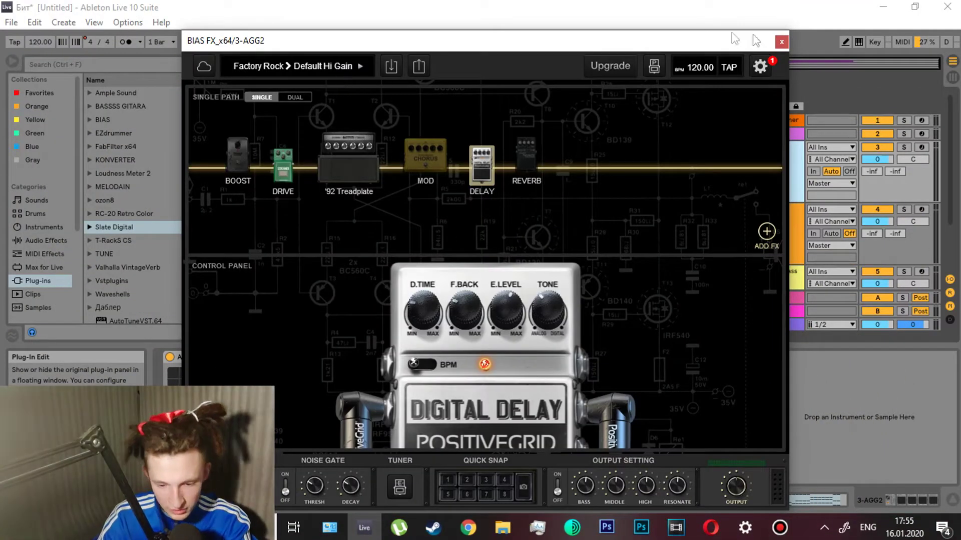
{"action": "left_click", "coordinate": [781, 42]}
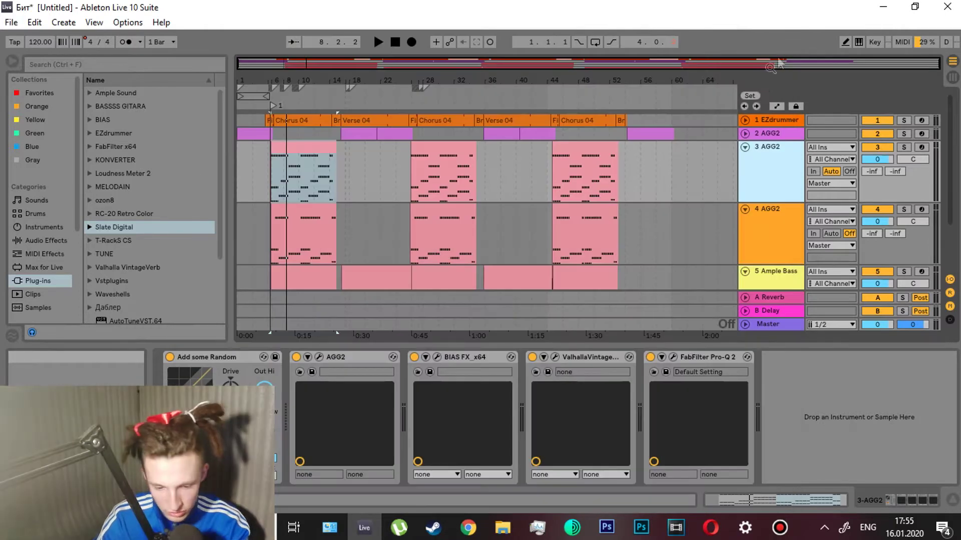
{"action": "left_click", "coordinate": [777, 211]}
{"action": "left_click", "coordinate": [784, 149]}
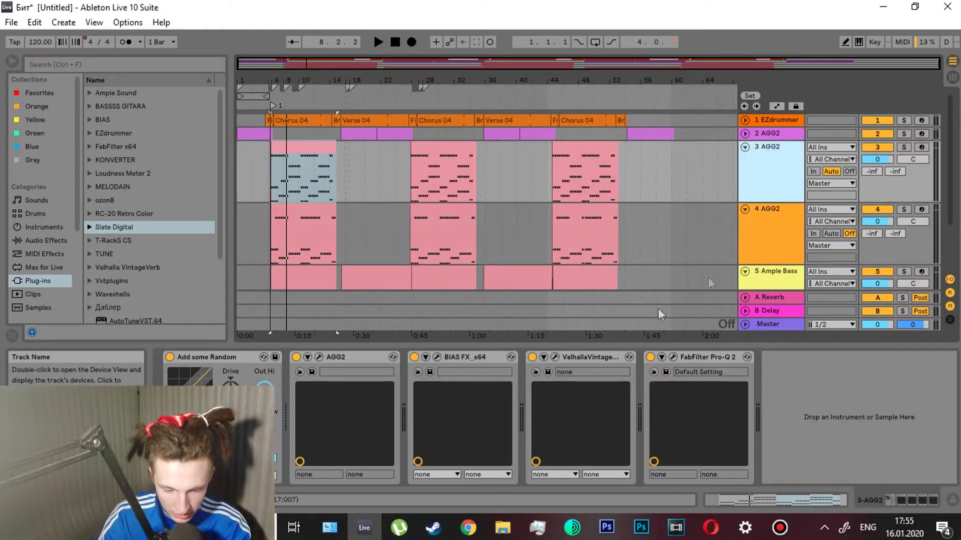
- Show the 4 AGG2 track's devices and view its BIAS FX plug-in window, then close it
{"action": "left_click", "coordinate": [755, 247]}
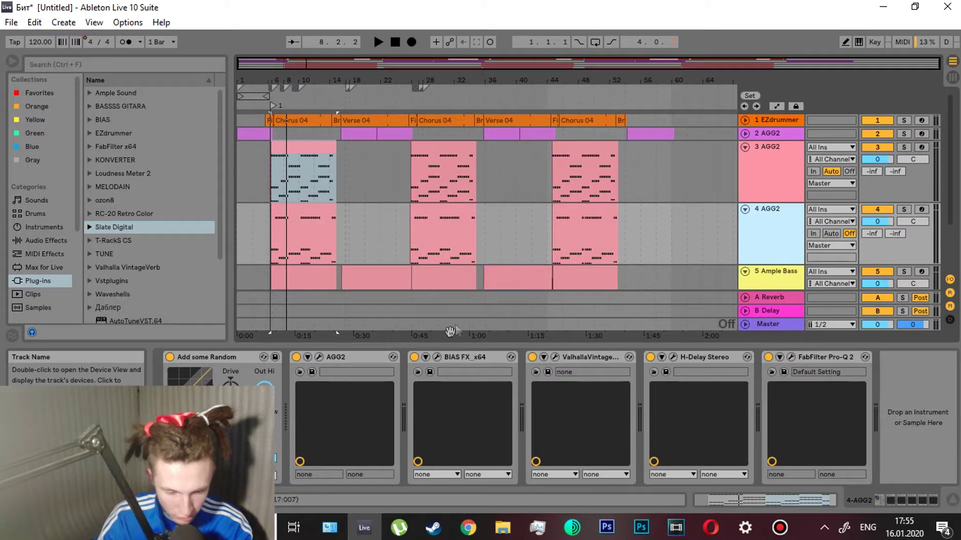
{"action": "left_click", "coordinate": [436, 356]}
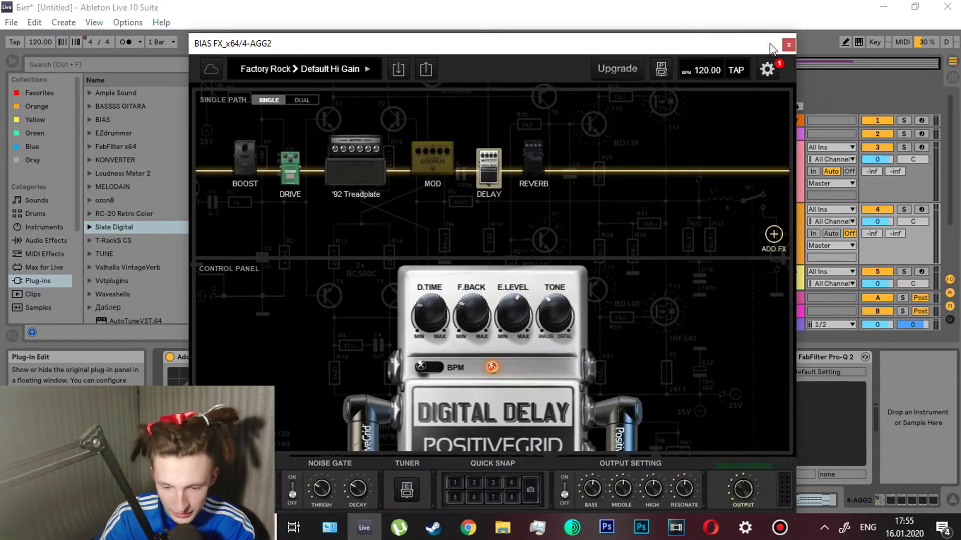
{"action": "left_click", "coordinate": [789, 45]}
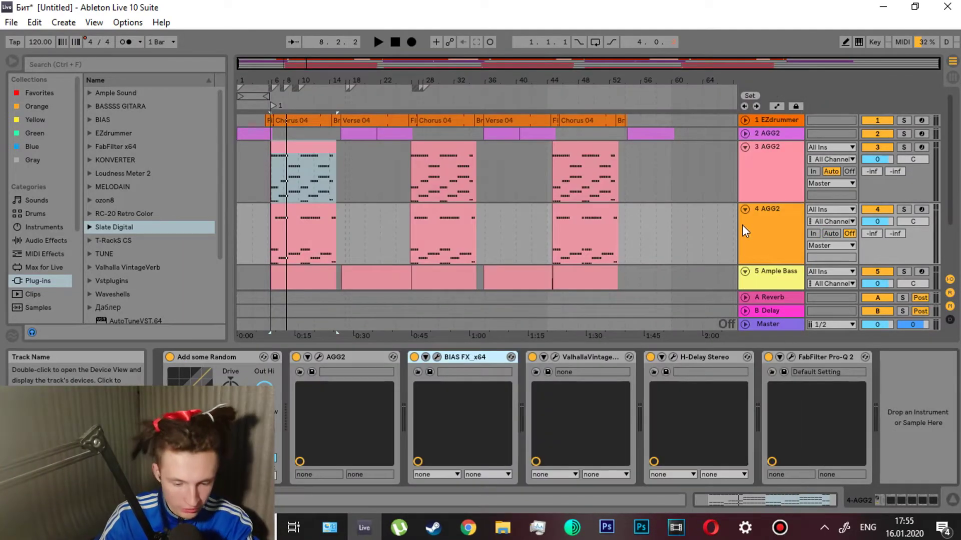
- View the settings of the ValhallaVintageVerb and H-Delay Stereo plug-ins on the 4 AGG2 track, closing each window
{"action": "left_click", "coordinate": [554, 356]}
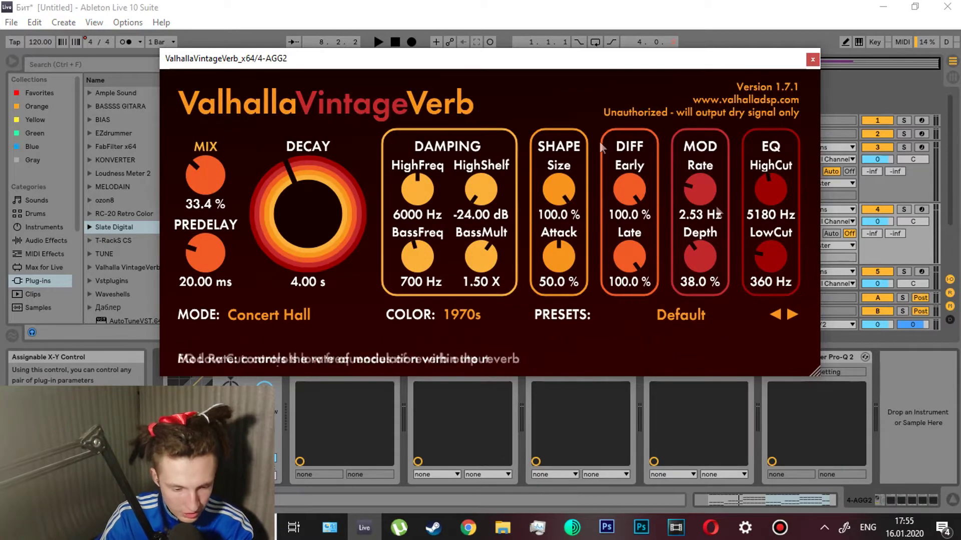
{"action": "left_click", "coordinate": [812, 59]}
{"action": "left_click", "coordinate": [673, 357]}
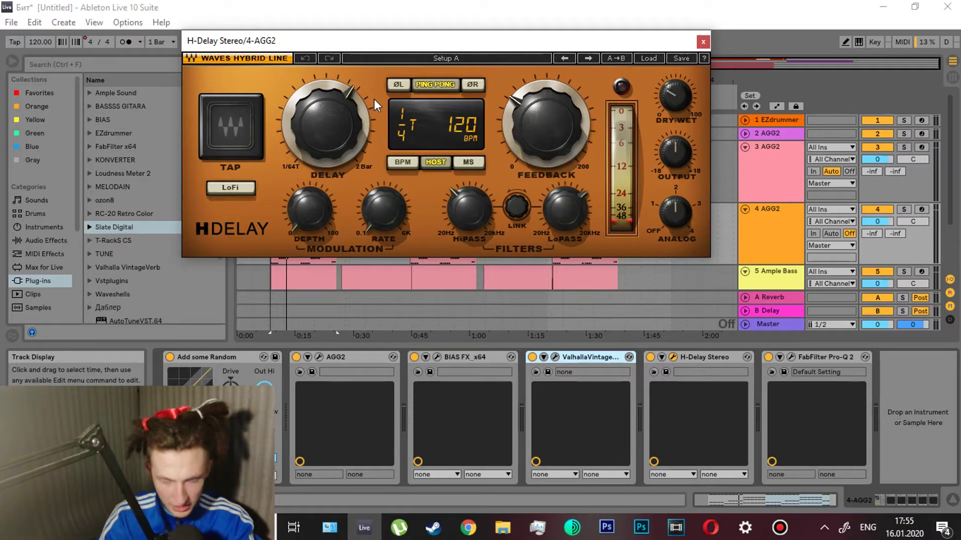
{"action": "left_click", "coordinate": [703, 42]}
- Examine the FabFilter Pro-Q 2 equalizer curve on the 4 AGG2 track and close its window
{"action": "left_click", "coordinate": [804, 357]}
{"action": "left_click", "coordinate": [790, 357]}
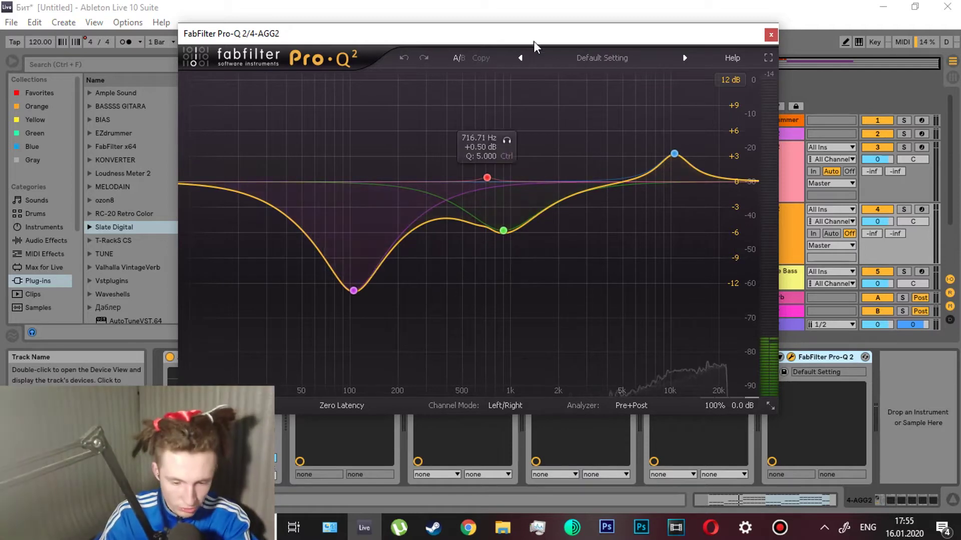
{"action": "left_click", "coordinate": [771, 35]}
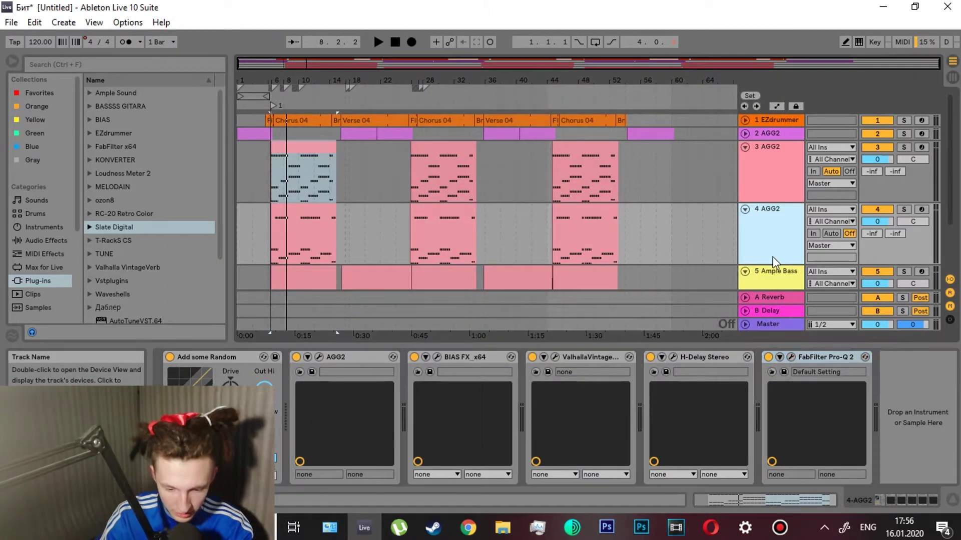
{"action": "left_click", "coordinate": [791, 357]}
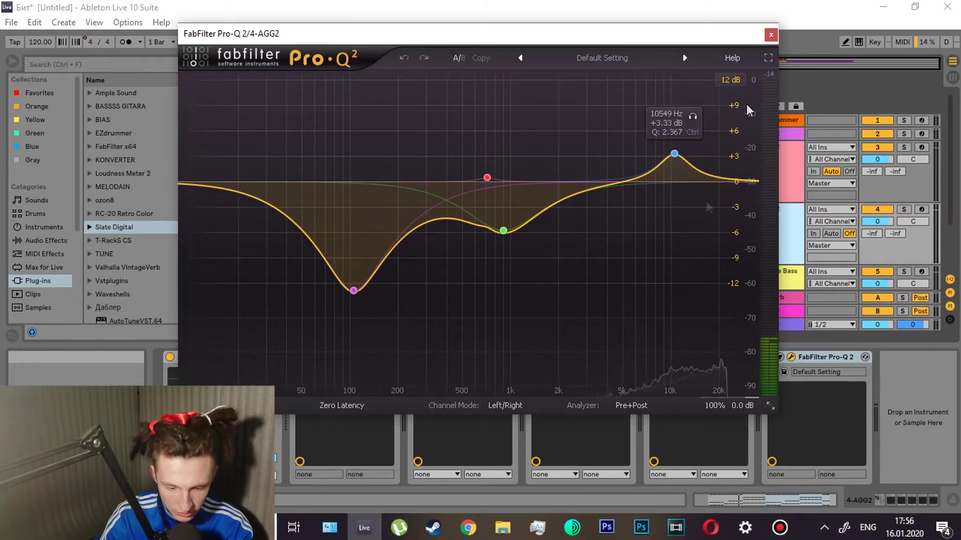
{"action": "left_click", "coordinate": [771, 35]}
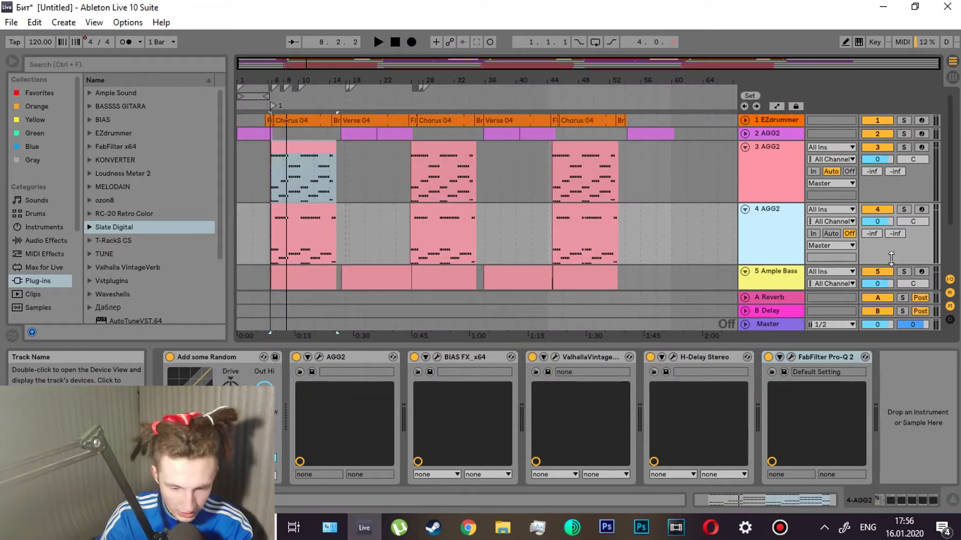
- Fold the 3 AGG2 and 4 AGG2 tracks and show the devices of the 5 Ample Bass track
{"action": "left_click", "coordinate": [745, 152]}
{"action": "left_click", "coordinate": [745, 148]}
{"action": "left_click", "coordinate": [746, 160]}
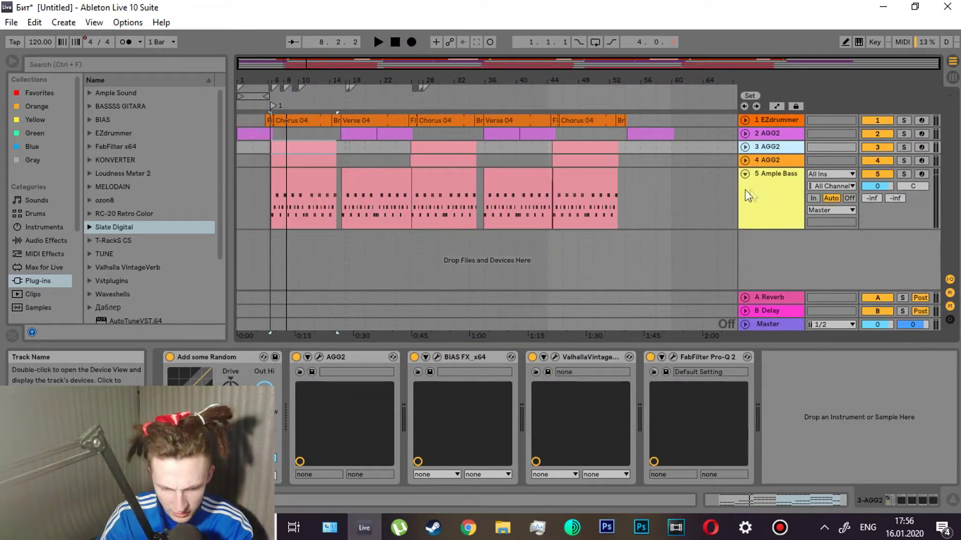
{"action": "left_click", "coordinate": [748, 195]}
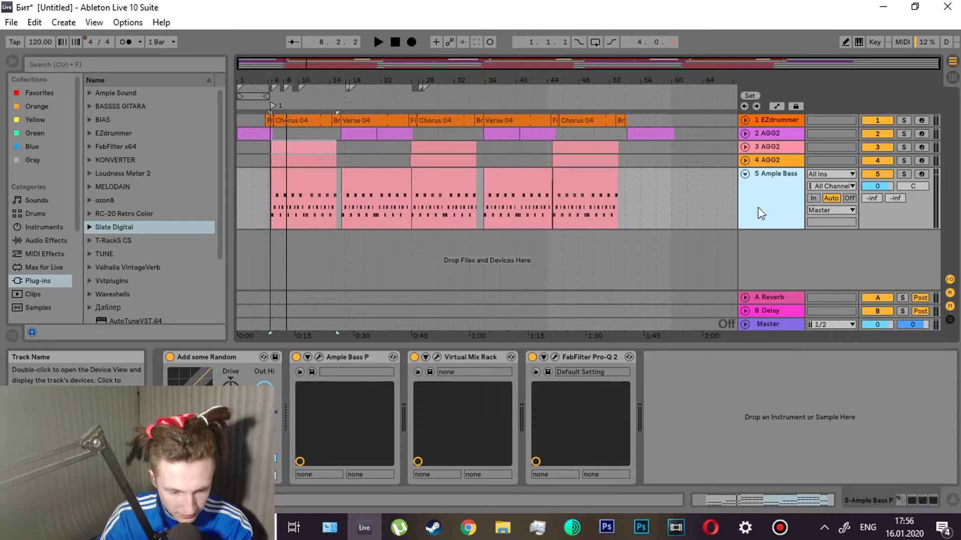
- Play the Ample Bass track soloed during the first chorus, unsolo it to hear the full mix, and stop playback
{"action": "left_click", "coordinate": [904, 173]}
{"action": "key", "text": "space"}
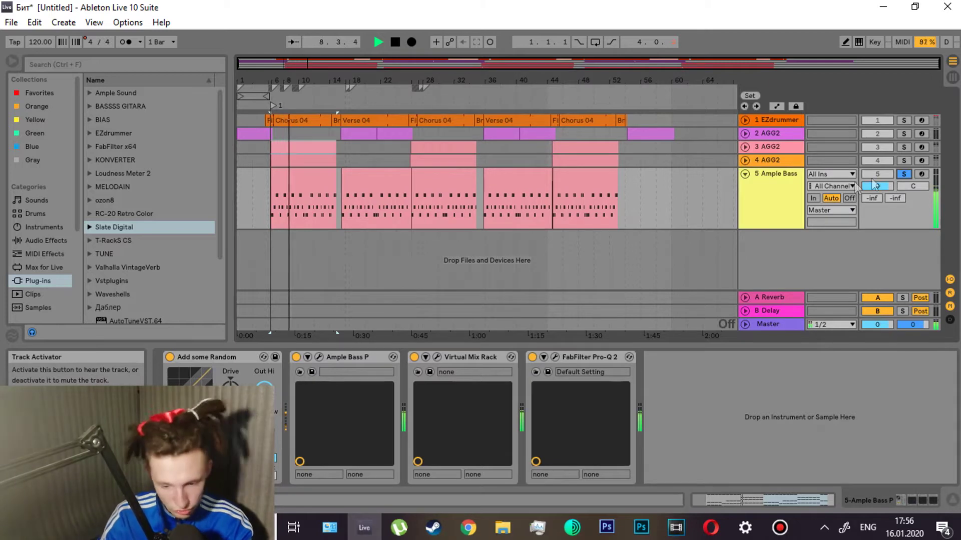
{"action": "left_click", "coordinate": [905, 173]}
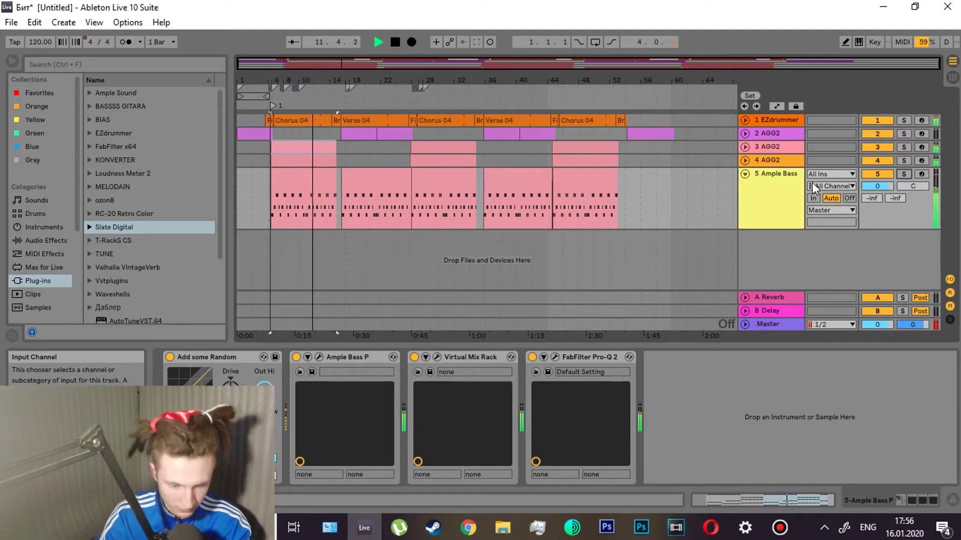
{"action": "key", "text": "space"}
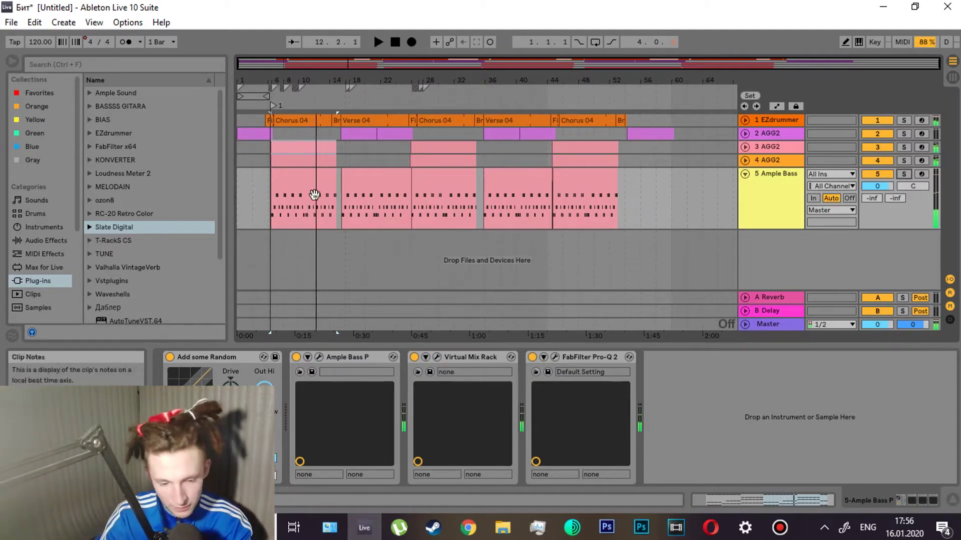
- Look at the 2 AGG2 track's notes and devices, fold it again, and return to the 5 Ample Bass track
{"action": "left_click", "coordinate": [744, 133]}
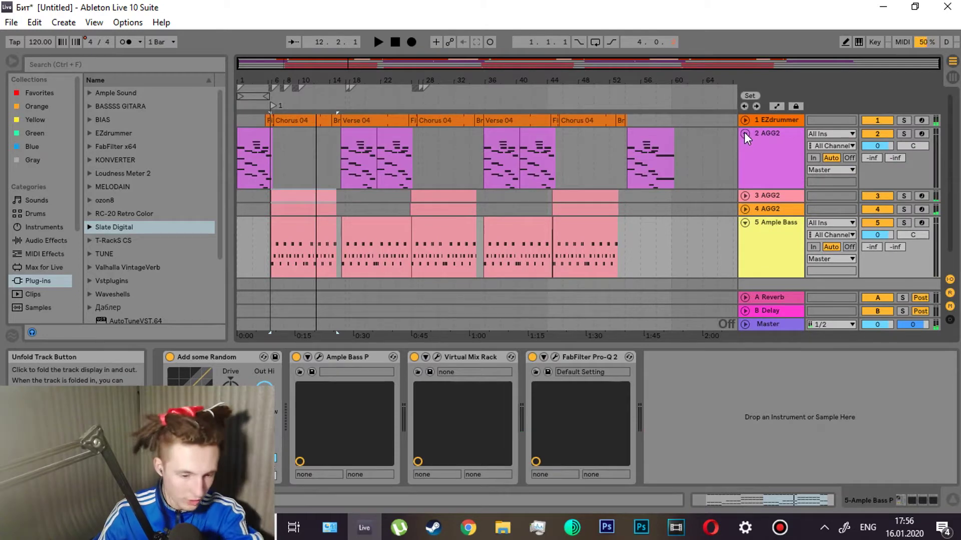
{"action": "left_click", "coordinate": [754, 134]}
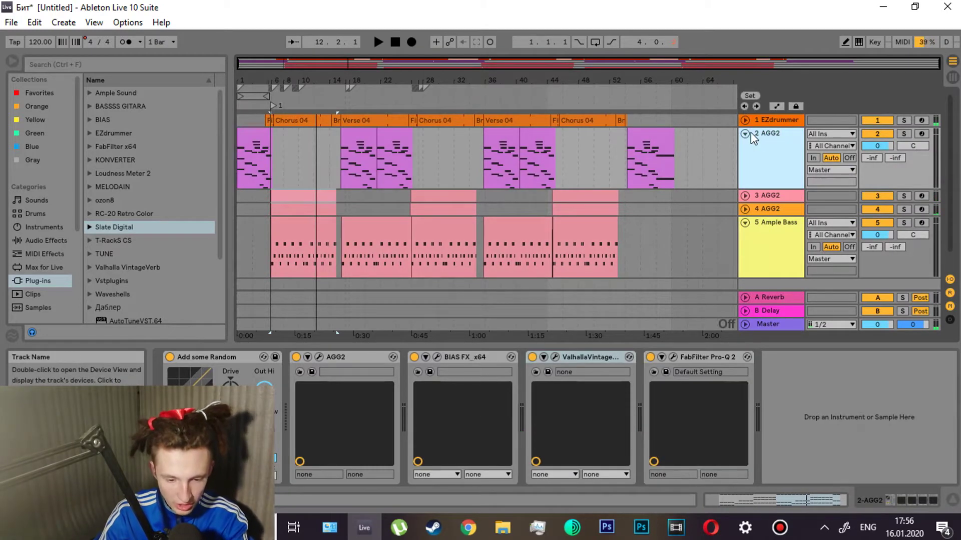
{"action": "left_click", "coordinate": [749, 133]}
{"action": "left_click", "coordinate": [728, 194]}
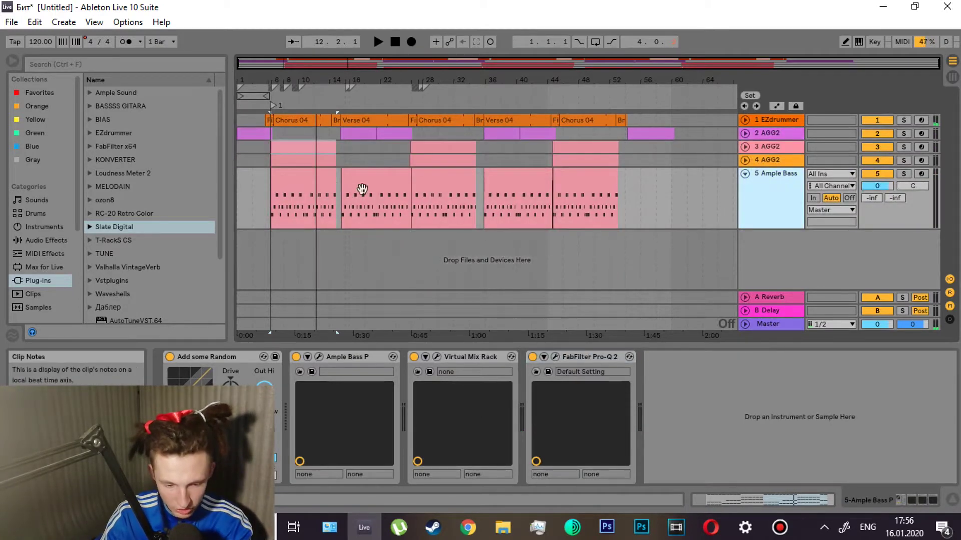
- Play the full mix from about bar 14 through the transition into the first verse, and stop playback
{"action": "left_click", "coordinate": [333, 212]}
{"action": "key", "text": "space"}
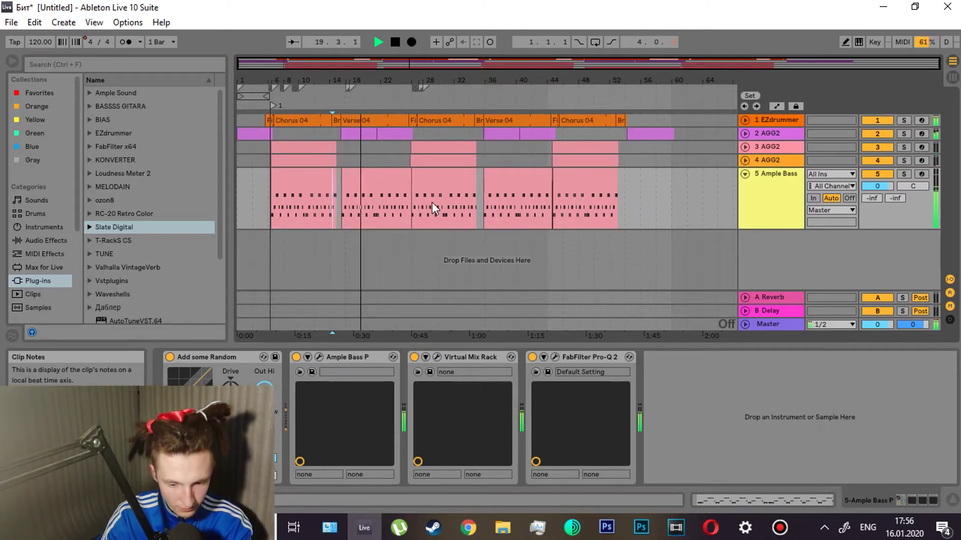
{"action": "key", "text": "space"}
- Fold the 5 Ample Bass track, go through its device chain, and open the Virtual Mix Rack plug-in window
{"action": "left_click", "coordinate": [745, 175]}
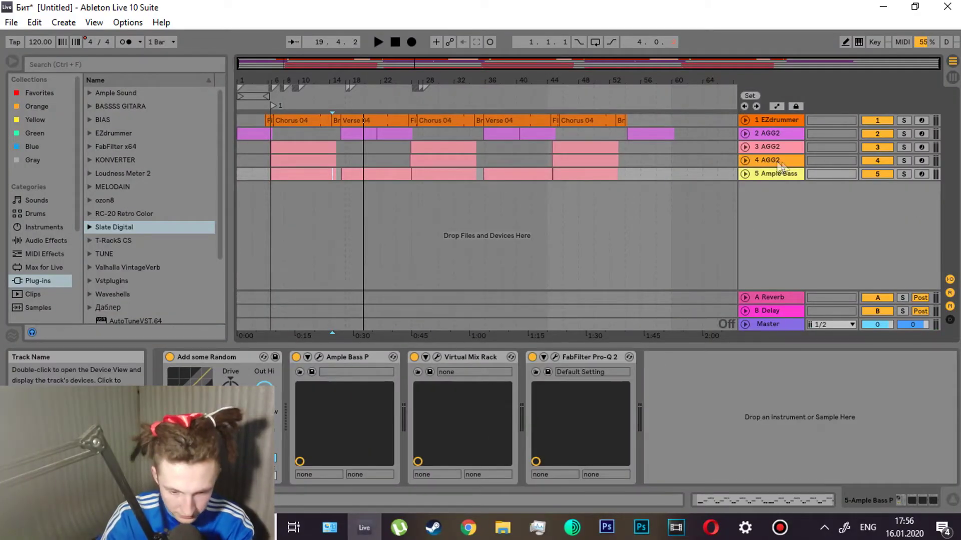
{"action": "left_click", "coordinate": [784, 171]}
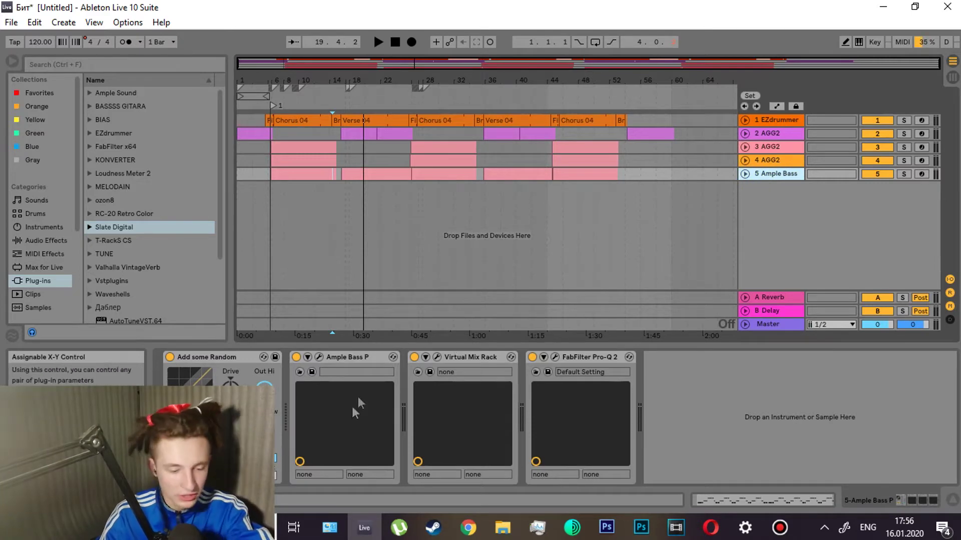
{"action": "left_click", "coordinate": [247, 355]}
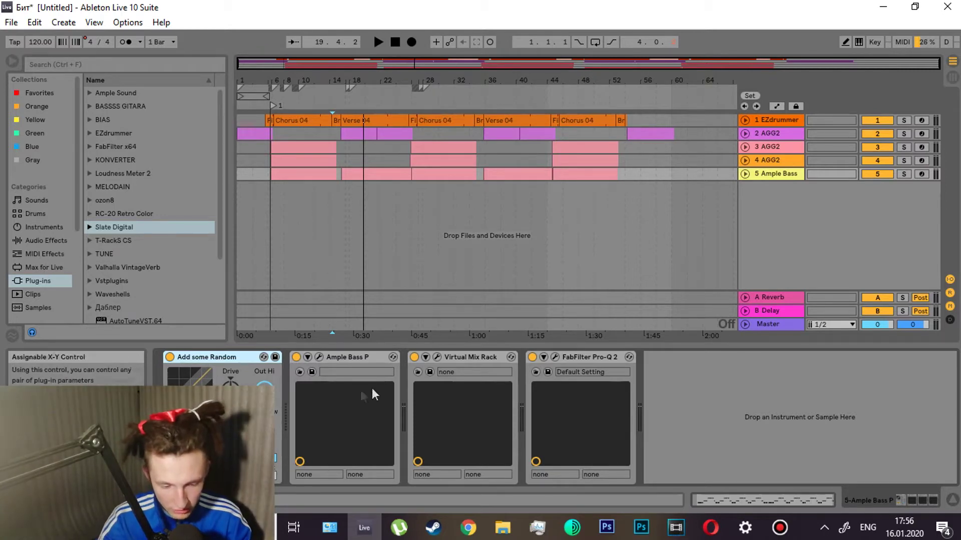
{"action": "left_click", "coordinate": [351, 356]}
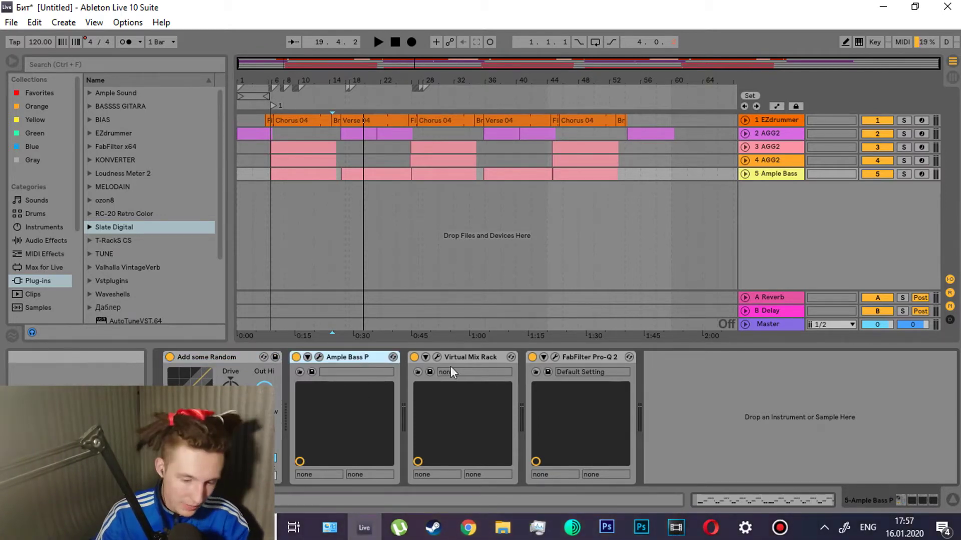
{"action": "left_click", "coordinate": [470, 357]}
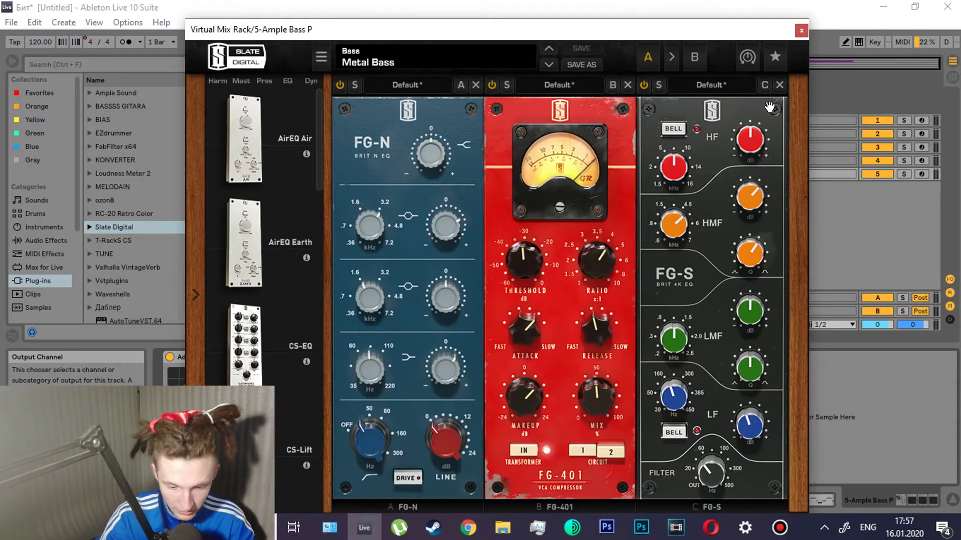
- Close the Virtual Mix Rack window, view the bass track's FabFilter Pro-Q 2 and Ample Bass P windows, and close them
{"action": "left_click", "coordinate": [800, 30]}
{"action": "left_click", "coordinate": [575, 360]}
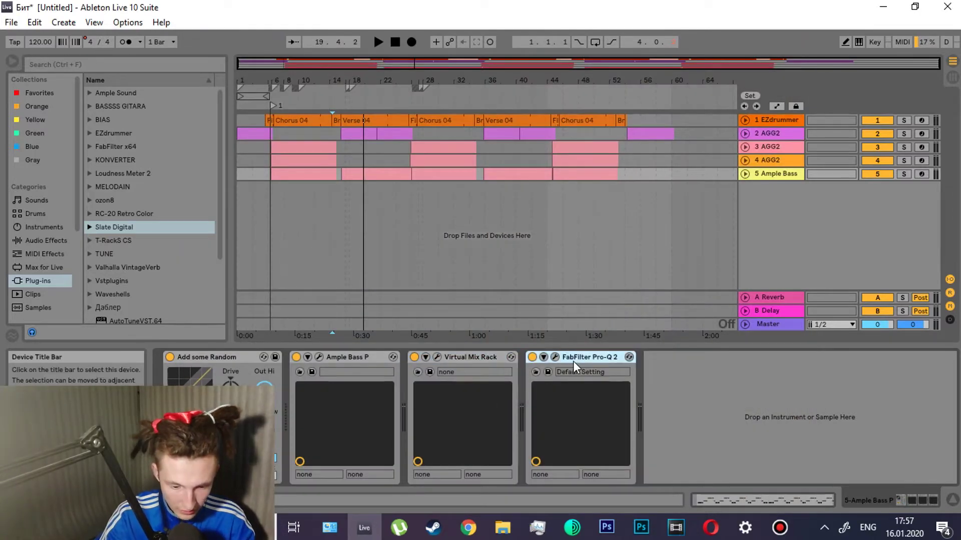
{"action": "left_click", "coordinate": [555, 356]}
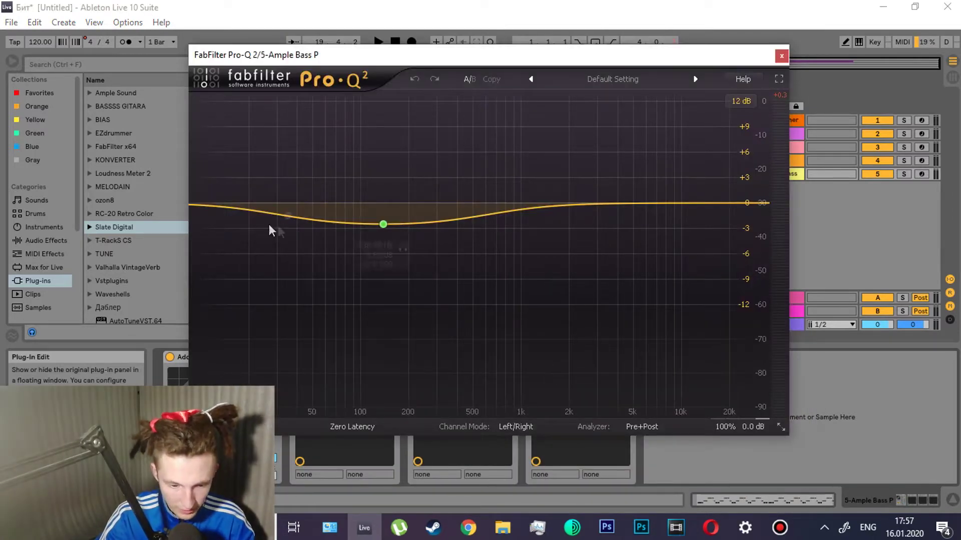
{"action": "left_click", "coordinate": [781, 55]}
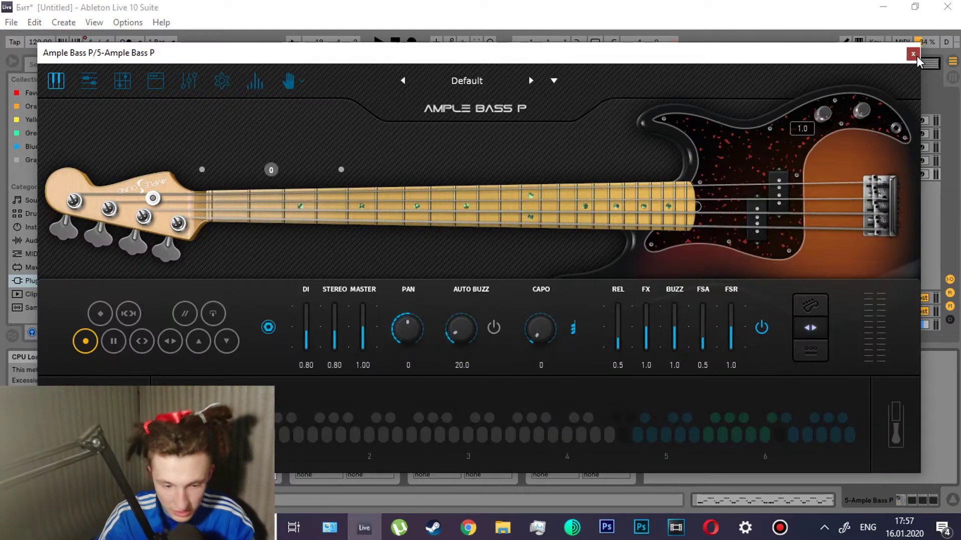
{"action": "left_click", "coordinate": [913, 55]}
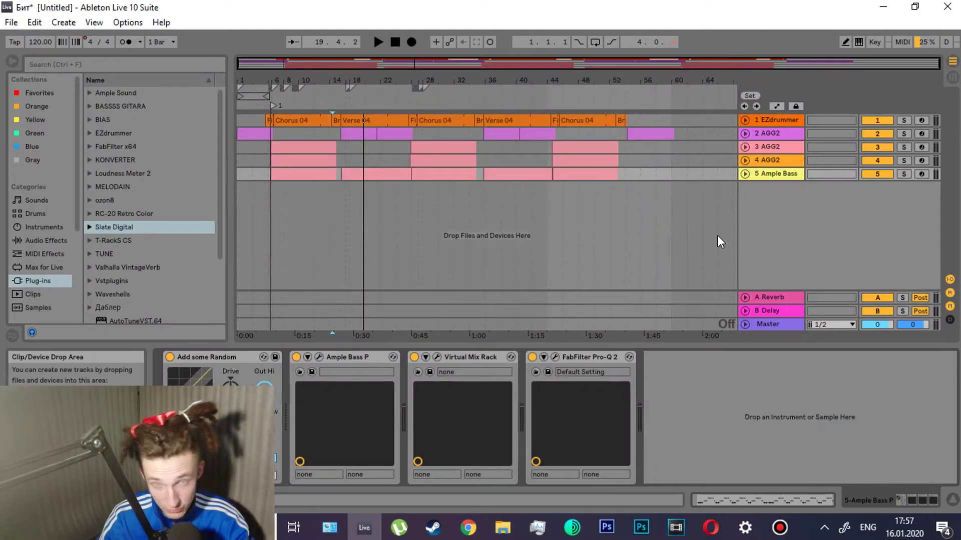
- Play the beat briefly from about bar 14, and open the Песня project
{"action": "key", "text": "space"}
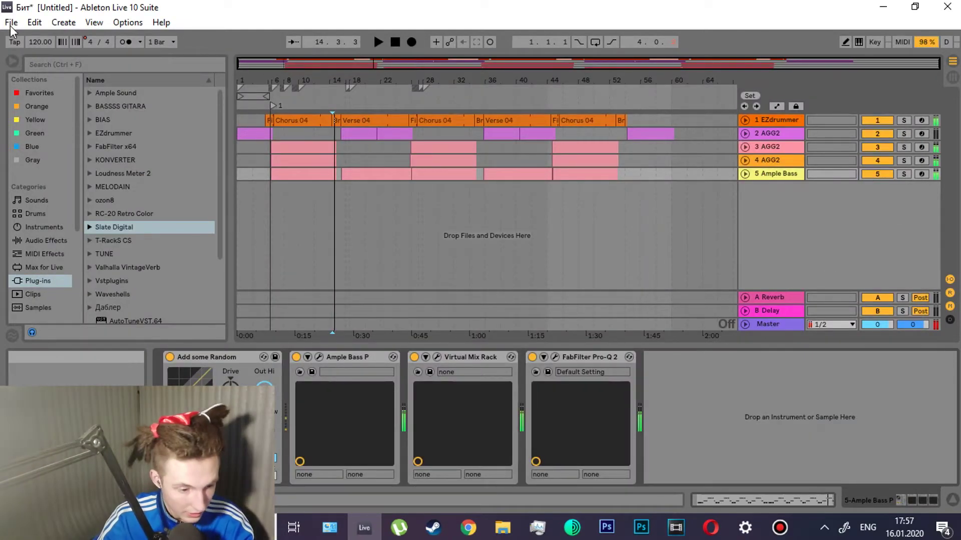
{"action": "left_click", "coordinate": [10, 23]}
{"action": "left_click", "coordinate": [482, 278]}
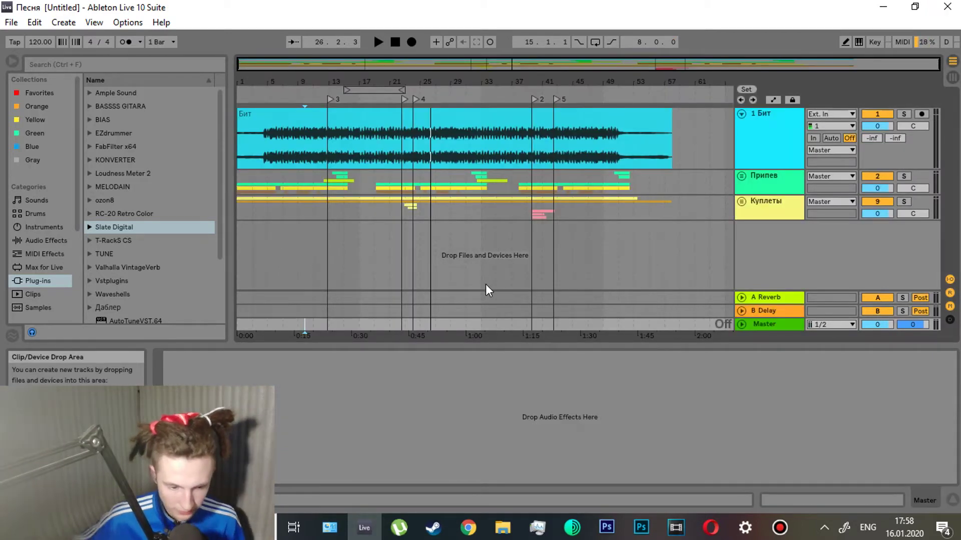
- Solo the 1 Бит track, play the beat from about bar 3, and stop playback
{"action": "left_click", "coordinate": [790, 142]}
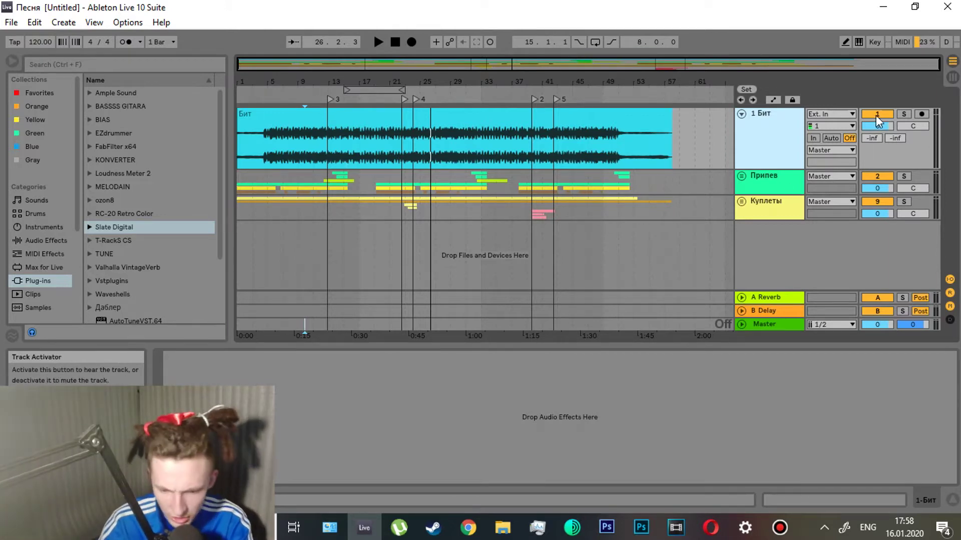
{"action": "left_click", "coordinate": [904, 114]}
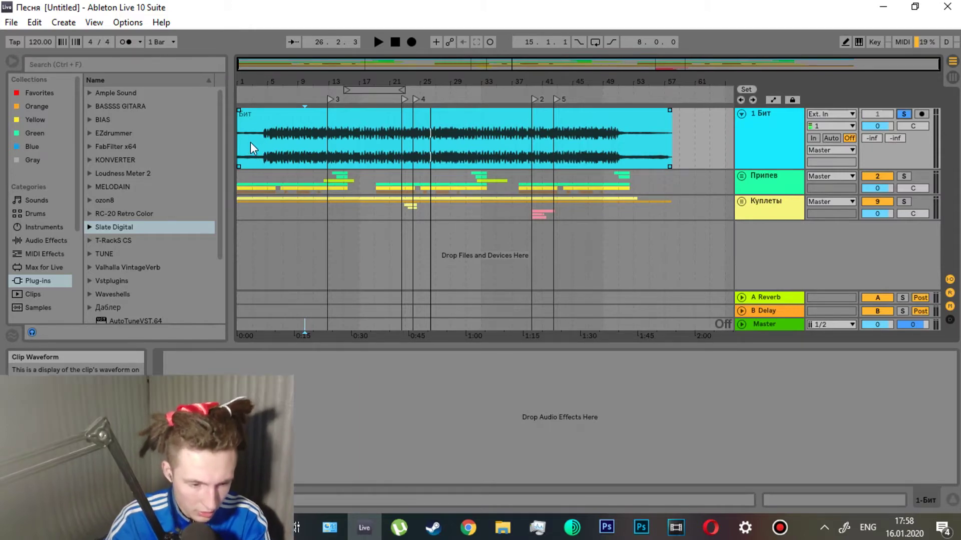
{"action": "key", "text": "space"}
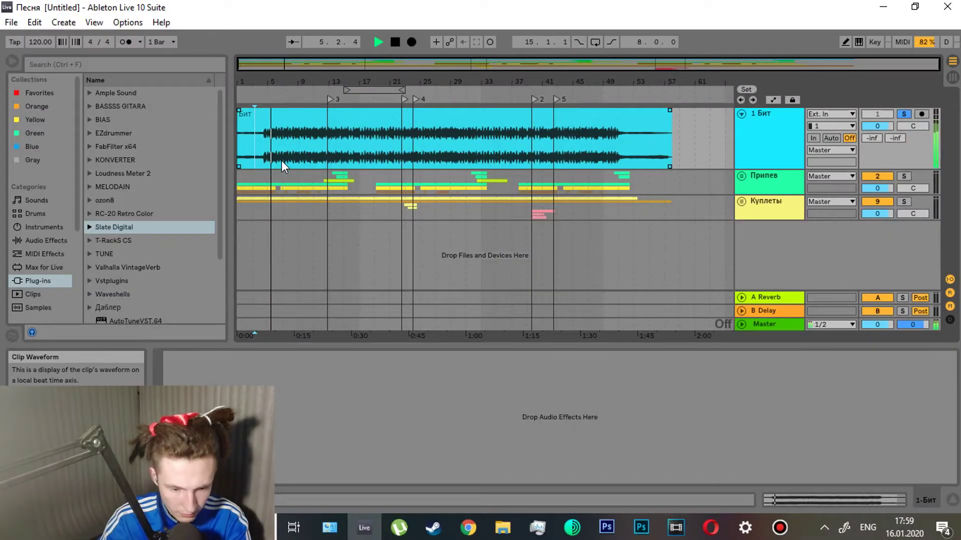
{"action": "key", "text": "space"}
- Open the Бит clip's sample details, fold the 1 Бит track, and unfold the Припев group
{"action": "double_click", "coordinate": [606, 114]}
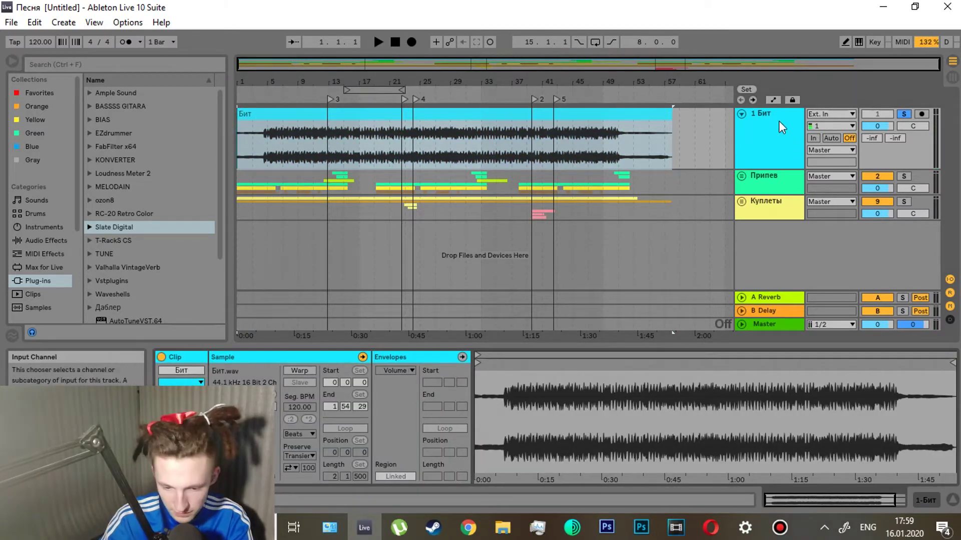
{"action": "left_click", "coordinate": [742, 114]}
{"action": "left_click", "coordinate": [743, 133]}
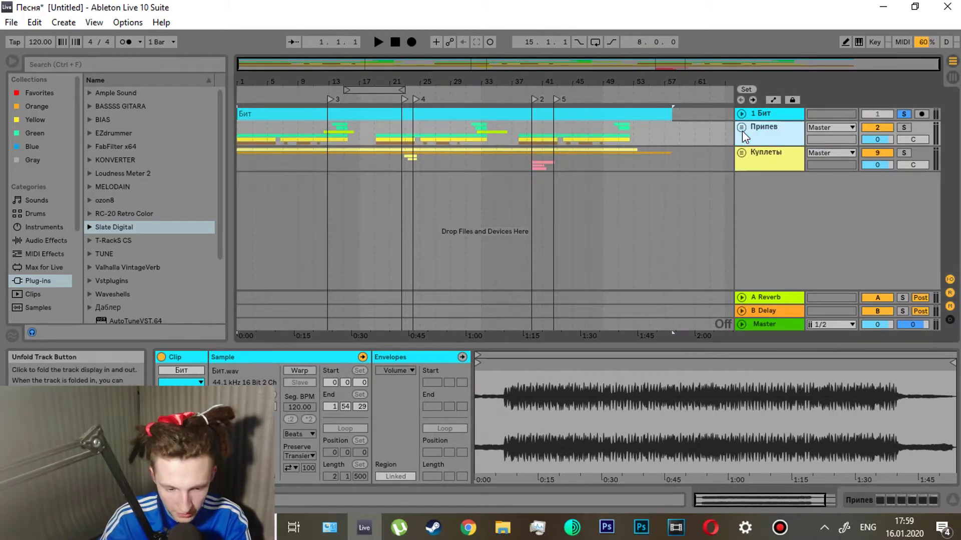
{"action": "left_click", "coordinate": [743, 131]}
{"action": "scroll", "coordinate": [948, 145], "scroll_direction": "down", "scroll_amount": 6}
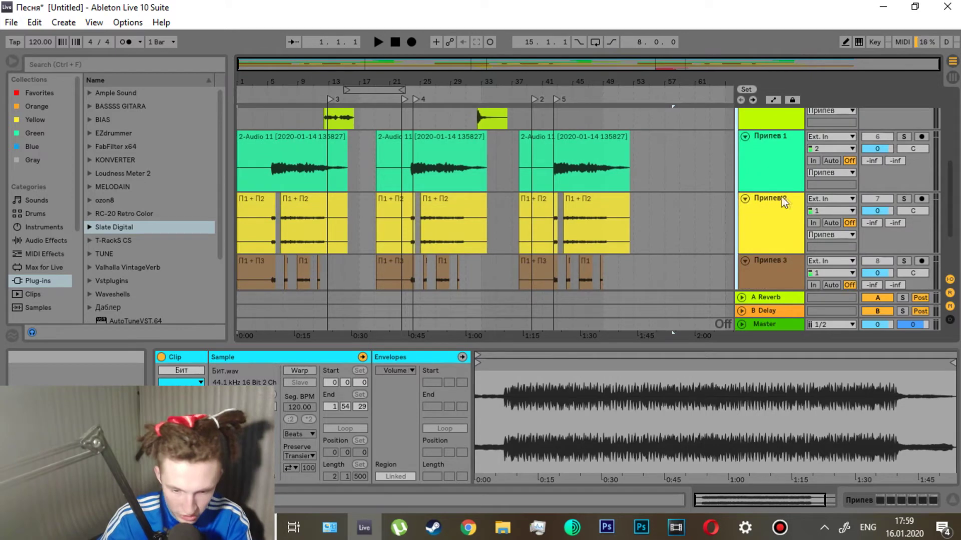
- Solo the Припев 1 vocal, play it from about bar 6 while showing its devices, and stop playback
{"action": "left_click", "coordinate": [904, 136]}
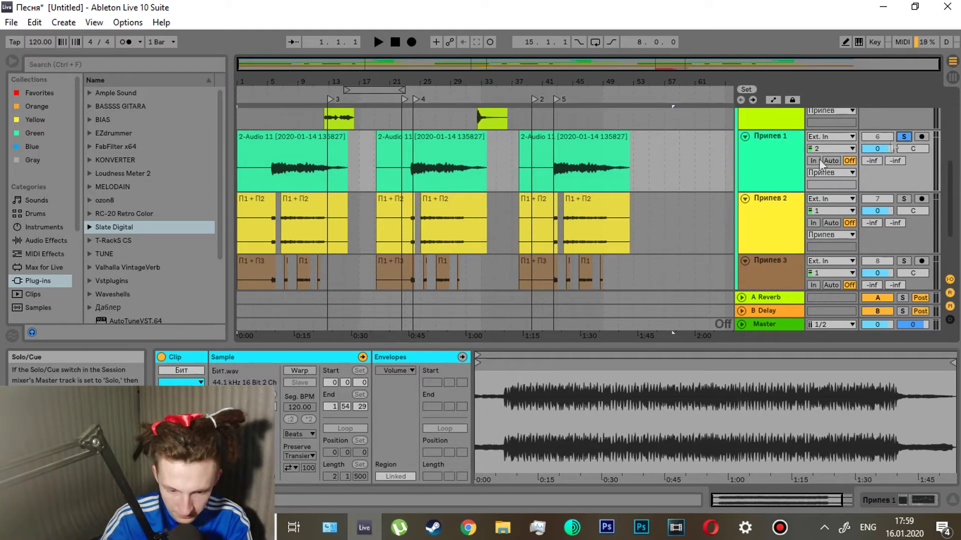
{"action": "left_click", "coordinate": [271, 176]}
{"action": "key", "text": "space"}
{"action": "left_click", "coordinate": [746, 170]}
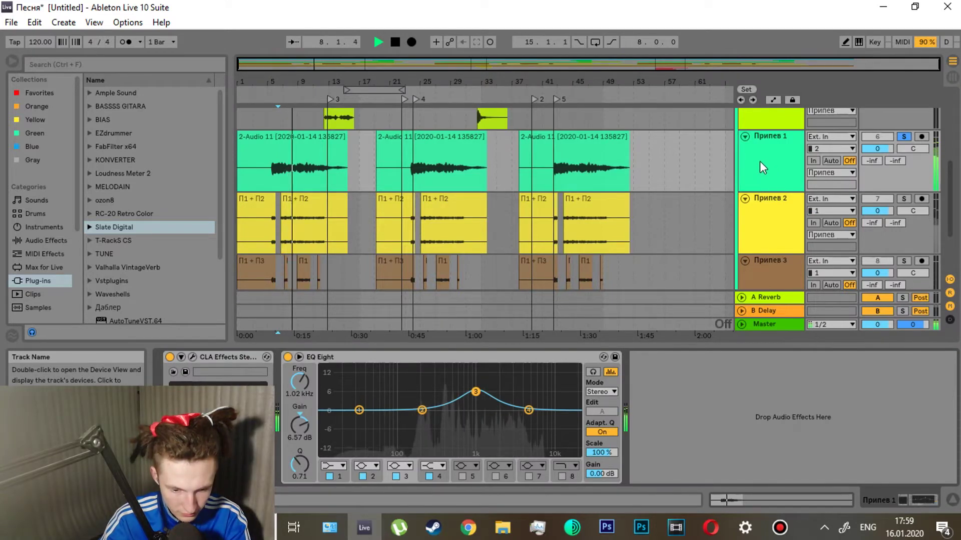
{"action": "key", "text": "space"}
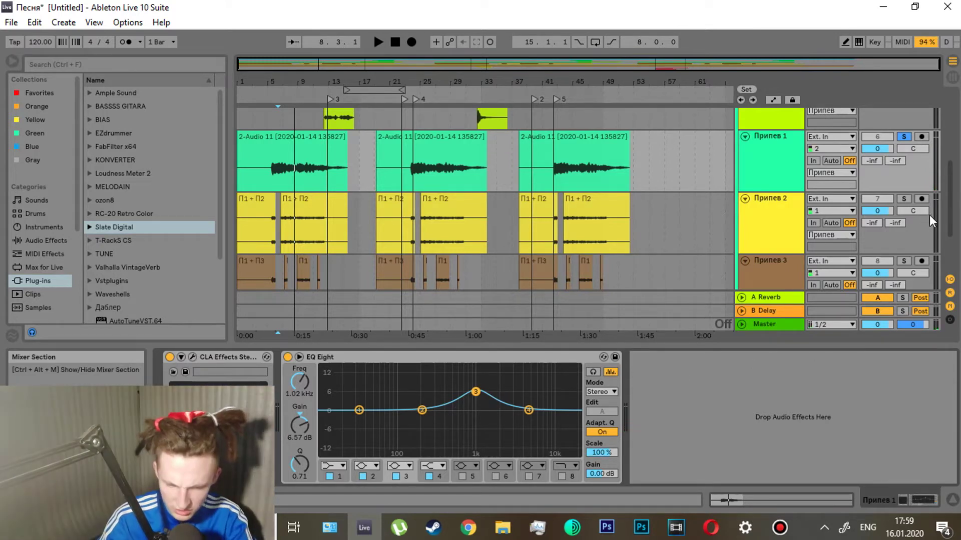
- Select the second П1 + П2 clip on the Припев 2 track and view the track's device chain
{"action": "scroll", "coordinate": [951, 191], "scroll_direction": "down", "scroll_amount": 2}
{"action": "left_click", "coordinate": [311, 158]}
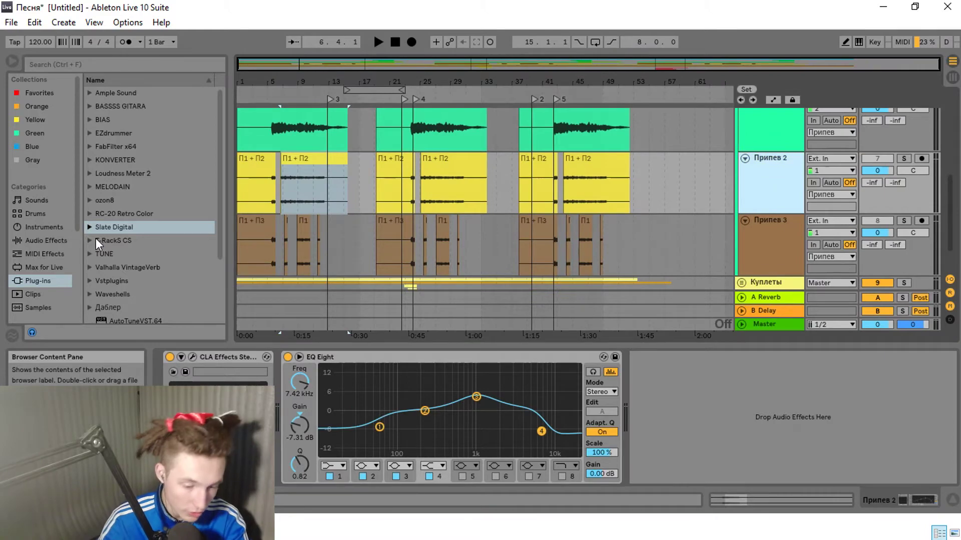
{"action": "left_click", "coordinate": [348, 199]}
{"action": "key", "text": "shift+Tab"}
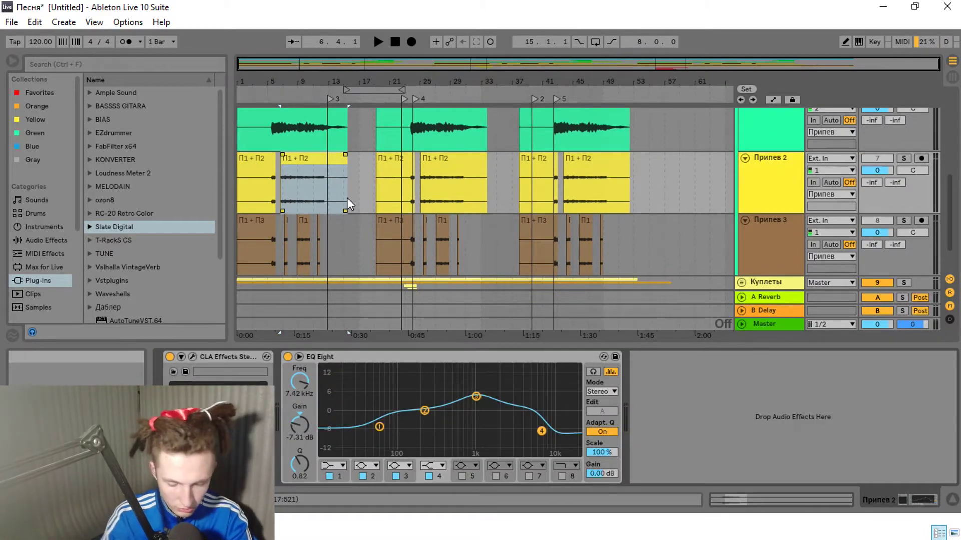
- Switch to File Explorer to show the RevoicePro application's folder, and return to Ableton Live
{"action": "key", "text": "alt+Tab"}
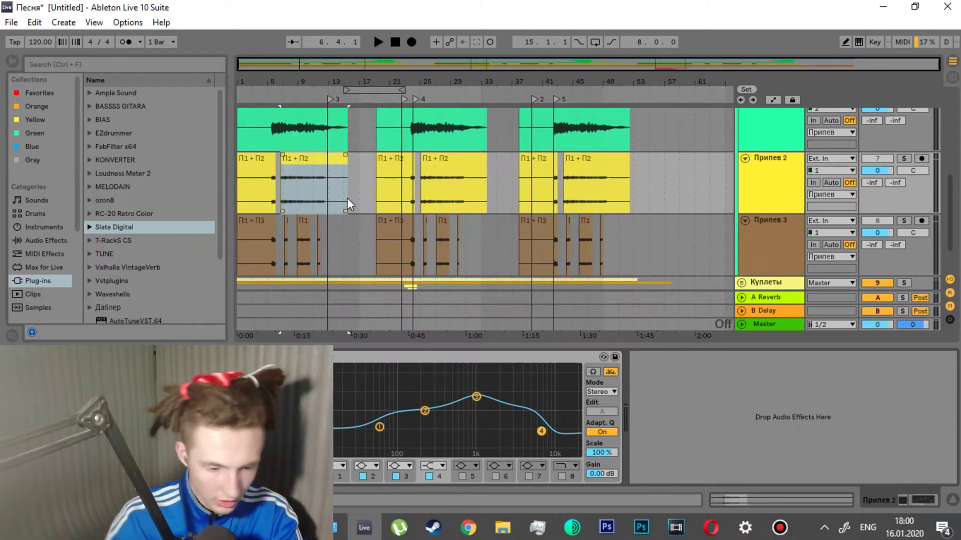
{"action": "key", "text": "alt+Tab"}
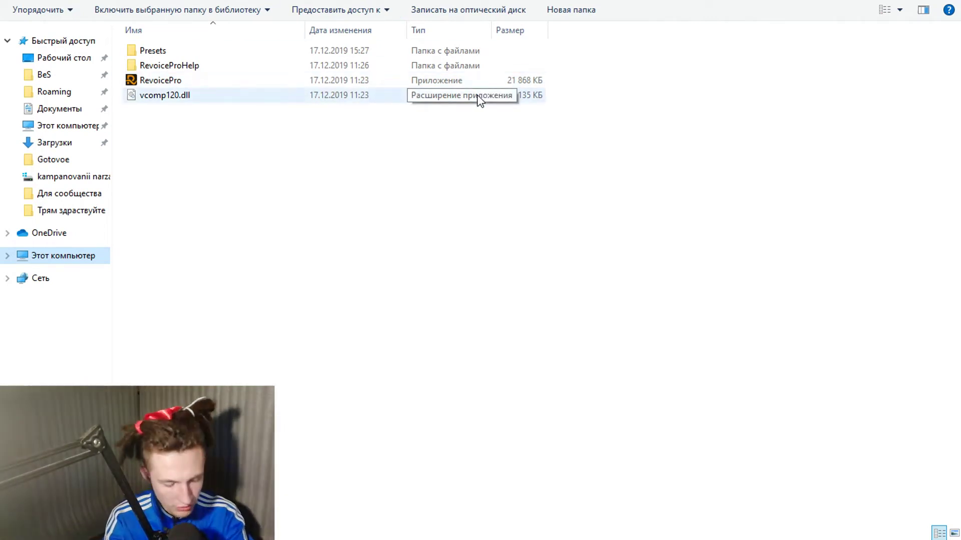
{"action": "key", "text": "alt+Tab"}
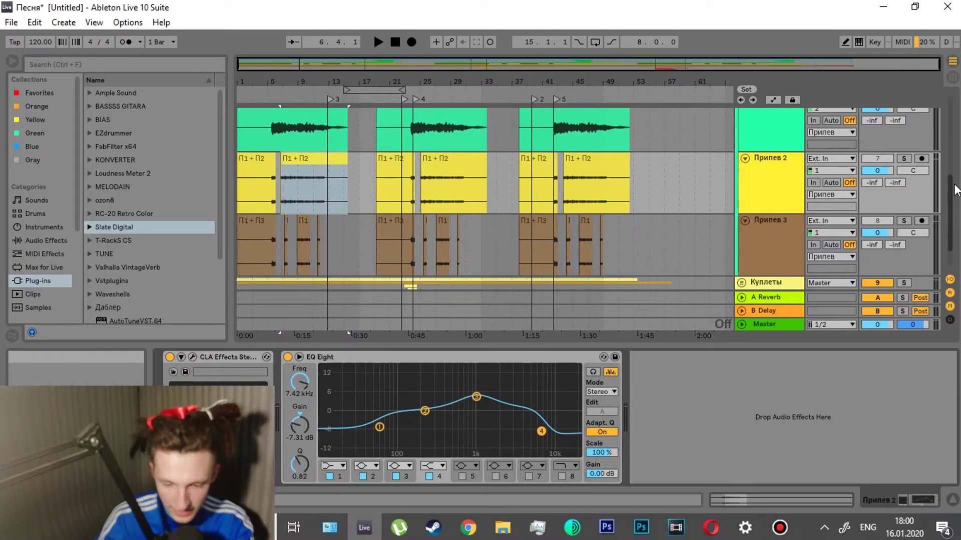
- Show the Припев 3 track's device chain and compare its clips with those on Припев 1 and Припев 2
{"action": "scroll", "coordinate": [857, 199], "scroll_direction": "down", "scroll_amount": 2}
{"action": "left_click", "coordinate": [777, 195]}
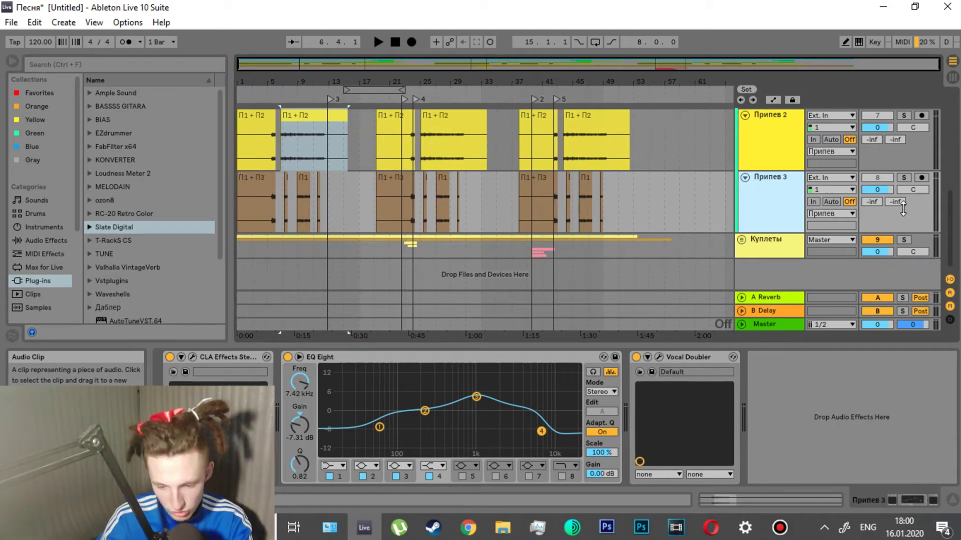
{"action": "left_click_drag", "start_coordinate": [948, 212], "coordinate": [951, 181]}
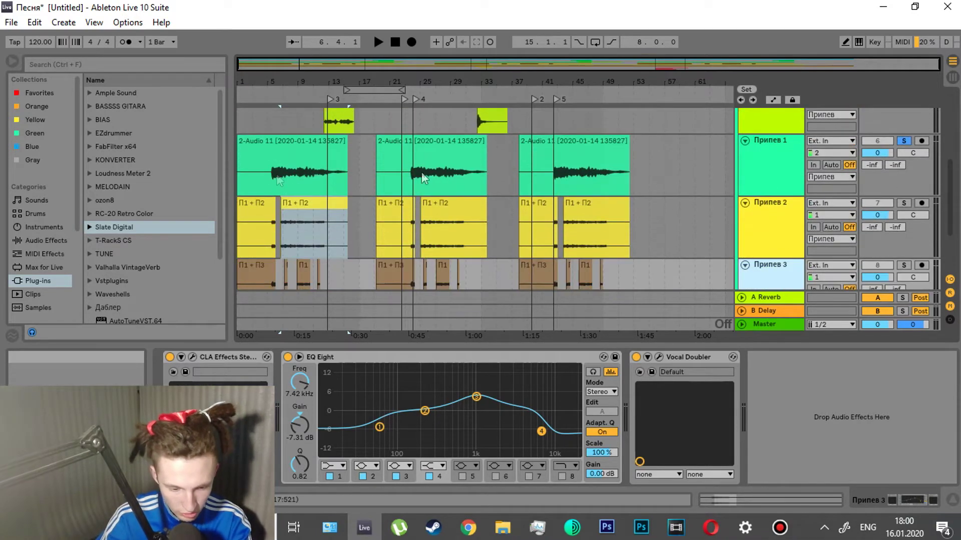
{"action": "left_click_drag", "start_coordinate": [949, 182], "coordinate": [950, 214]}
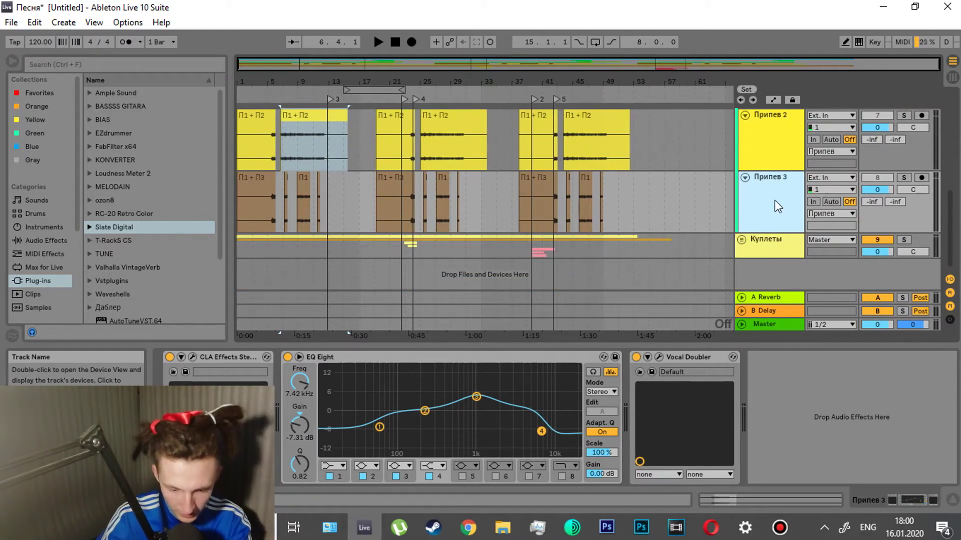
- Play the Whistle and Nah Jazz clips on the soloed 5 Whistle jazzy track, and stop playback
{"action": "left_click_drag", "start_coordinate": [958, 223], "coordinate": [955, 165]}
{"action": "left_click", "coordinate": [338, 184]}
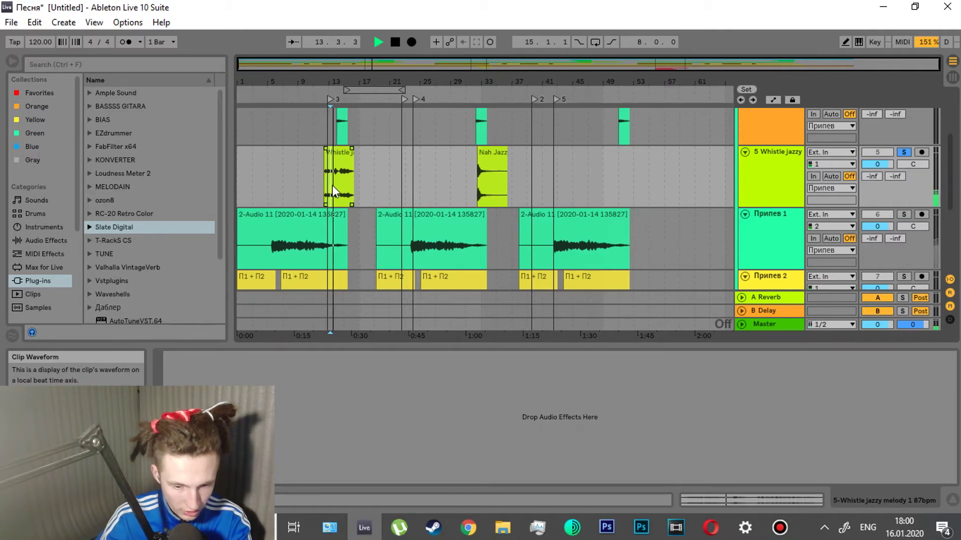
{"action": "left_click", "coordinate": [472, 188]}
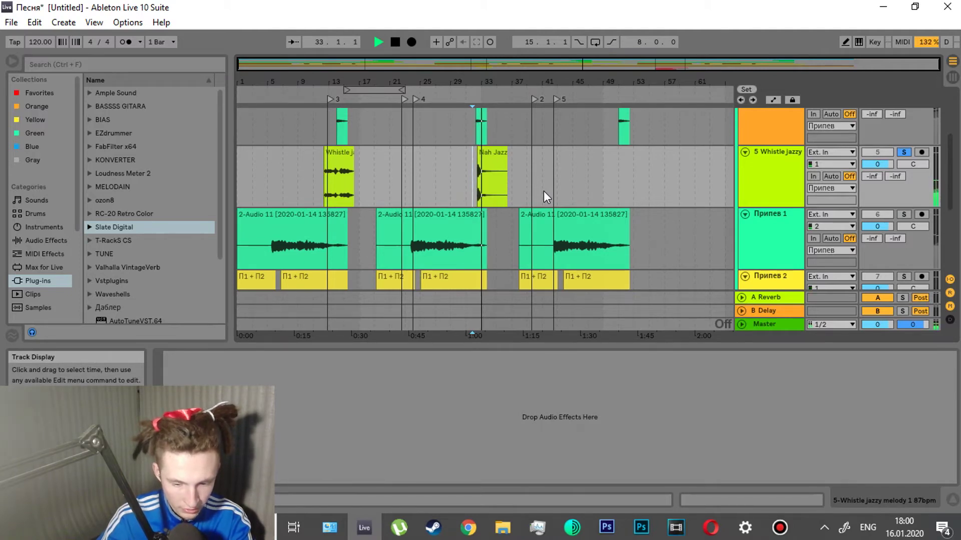
{"action": "key", "text": "space"}
- Show the 4 2-Audio 11 track's devices and unfold the 3 2-Audio 11 track
{"action": "left_click_drag", "start_coordinate": [952, 161], "coordinate": [959, 137]}
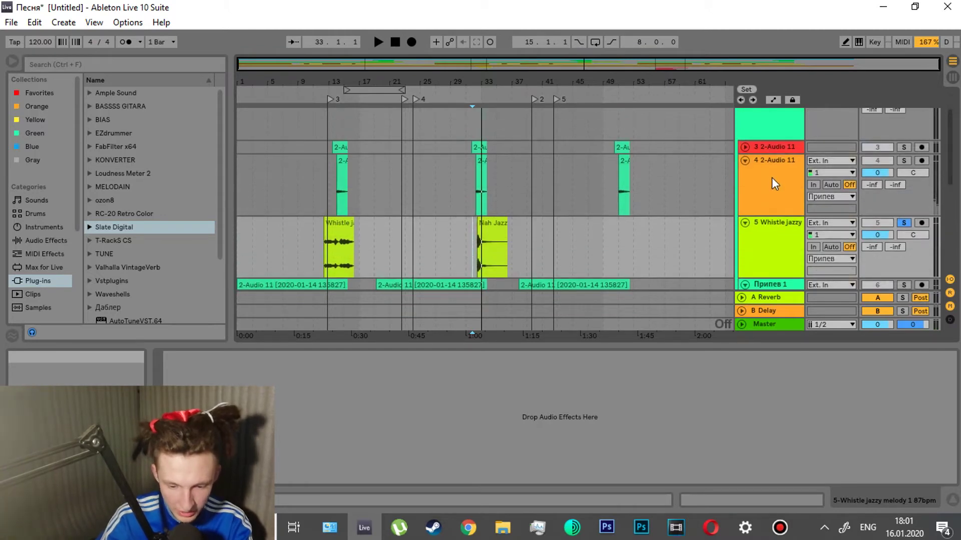
{"action": "left_click", "coordinate": [770, 178]}
{"action": "left_click", "coordinate": [745, 147]}
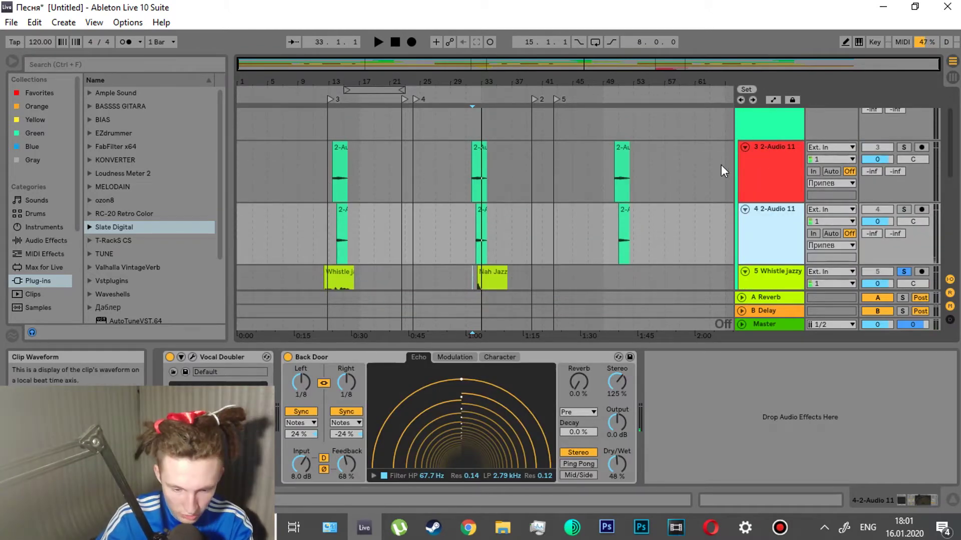
- Solo the Припев 1 track, play the end of its first clip twice from about bar 13, and stop playback
{"action": "left_click_drag", "start_coordinate": [954, 132], "coordinate": [948, 178]}
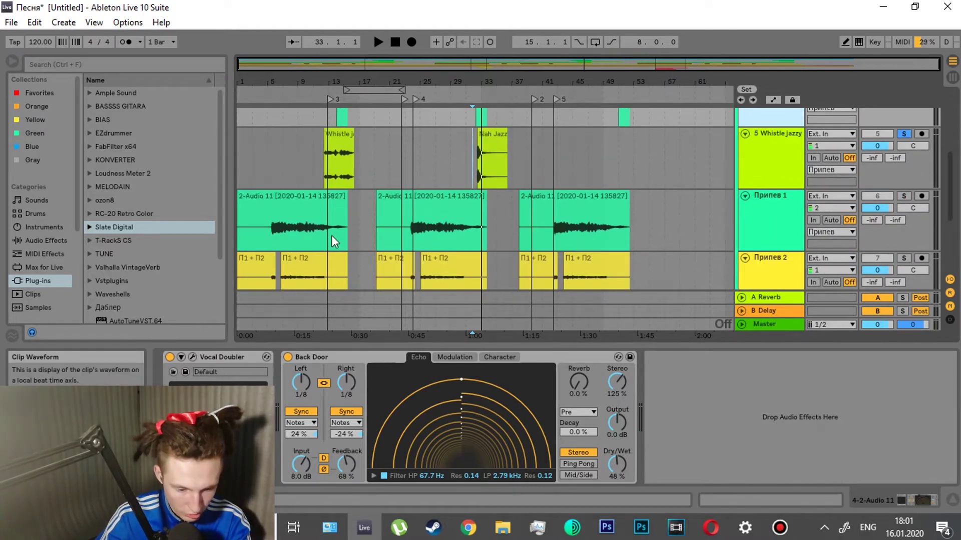
{"action": "left_click", "coordinate": [329, 230]}
{"action": "left_click", "coordinate": [903, 196]}
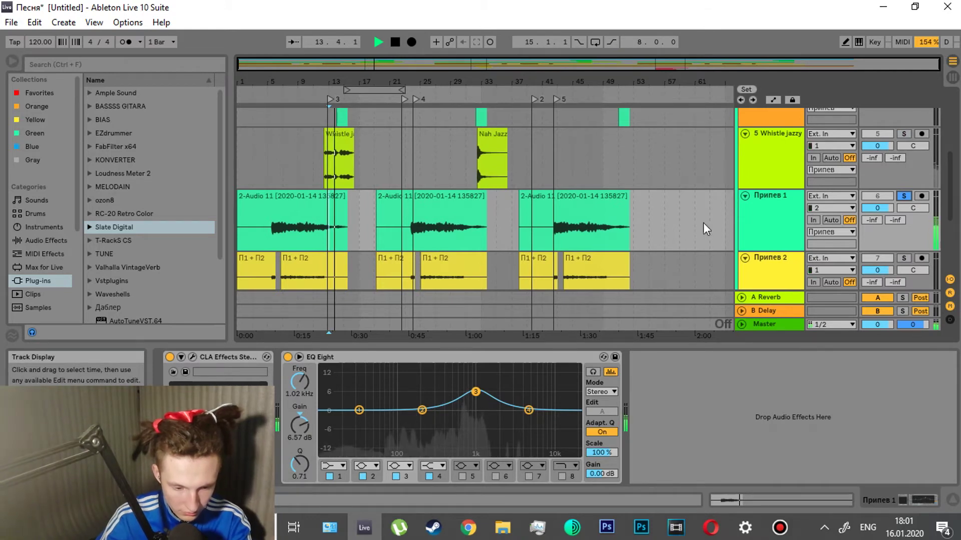
{"action": "key", "text": "space"}
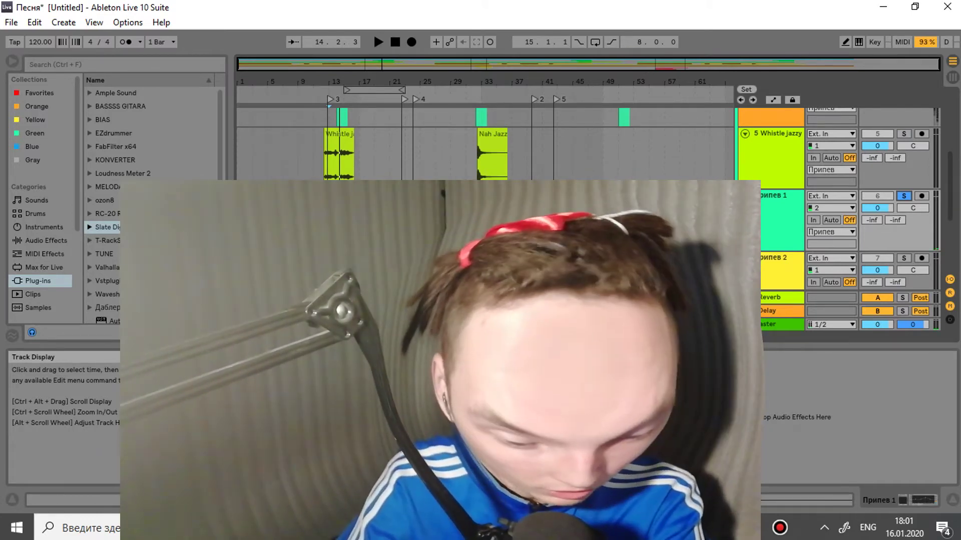
{"action": "key", "text": "space"}
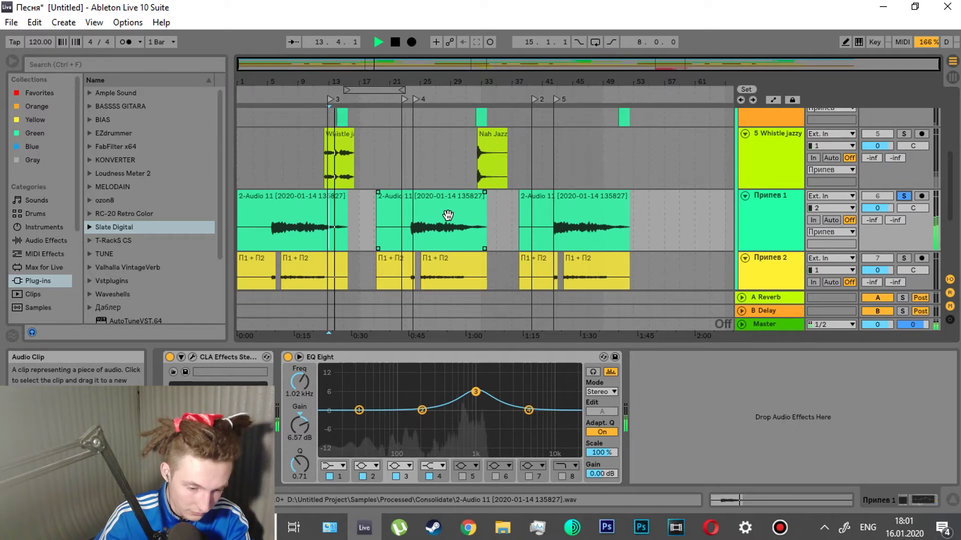
{"action": "key", "text": "space"}
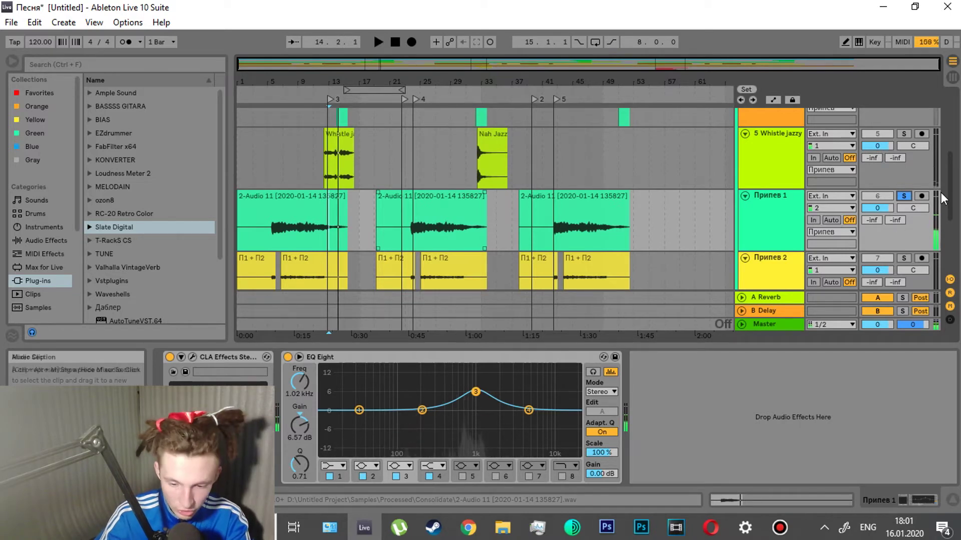
- Go through the device chains of the 3 2-Audio 11 and 4 2-Audio 11 tracks and the Припев group
{"action": "scroll", "coordinate": [758, 165], "scroll_direction": "up", "scroll_amount": 3}
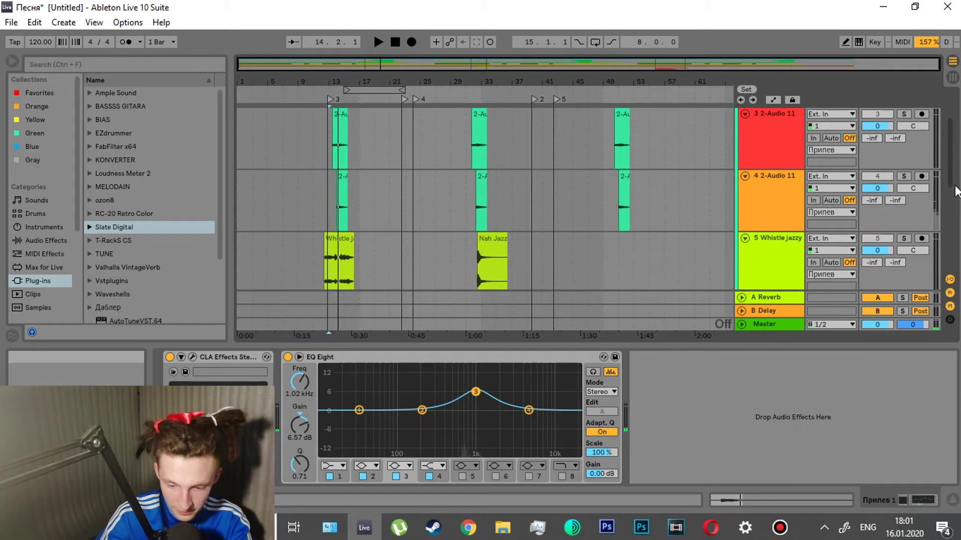
{"action": "left_click", "coordinate": [775, 133]}
{"action": "left_click", "coordinate": [772, 209]}
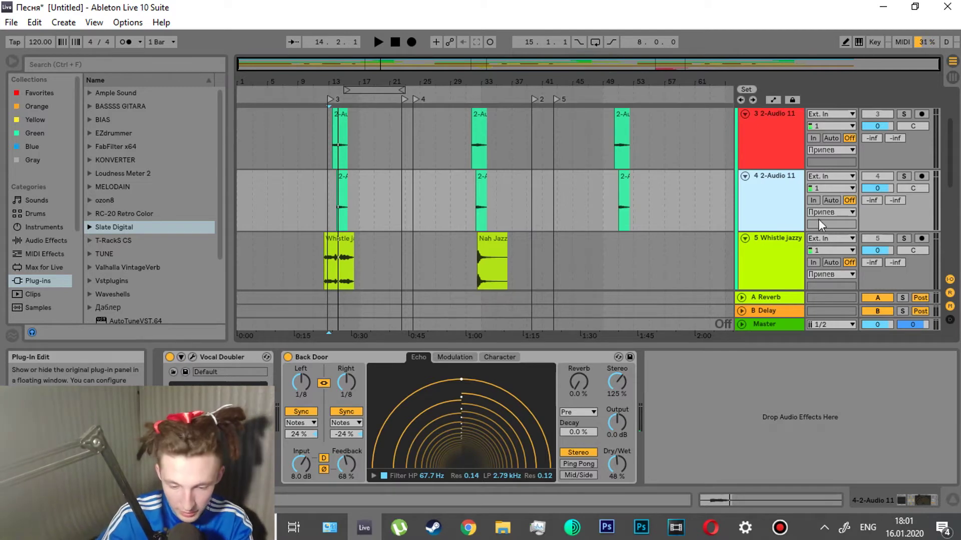
{"action": "scroll", "coordinate": [755, 152], "scroll_direction": "up", "scroll_amount": 3}
{"action": "left_click", "coordinate": [760, 157]}
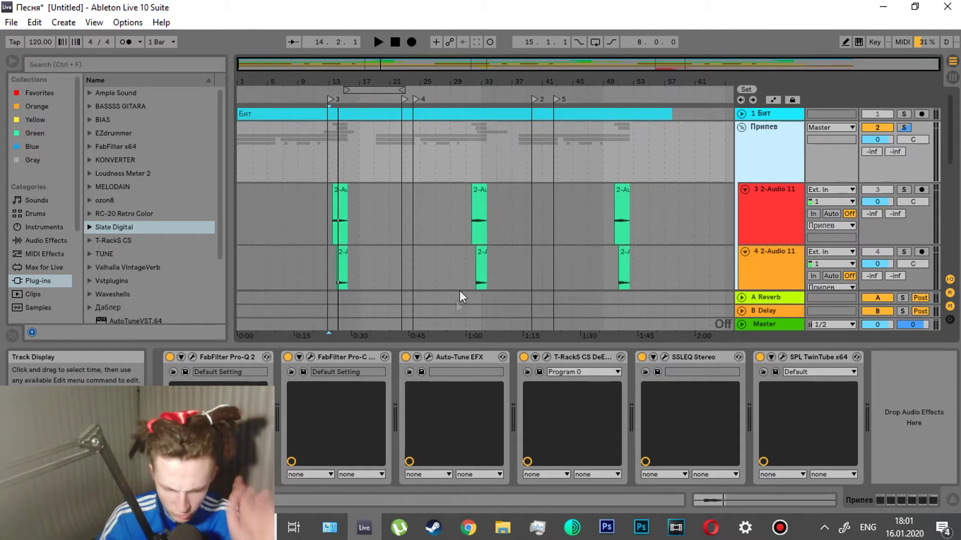
- Show the Припев 1 track's device chain and select its CLA Effects plug-in
{"action": "left_click_drag", "start_coordinate": [953, 130], "coordinate": [954, 159]}
{"action": "left_click", "coordinate": [770, 208]}
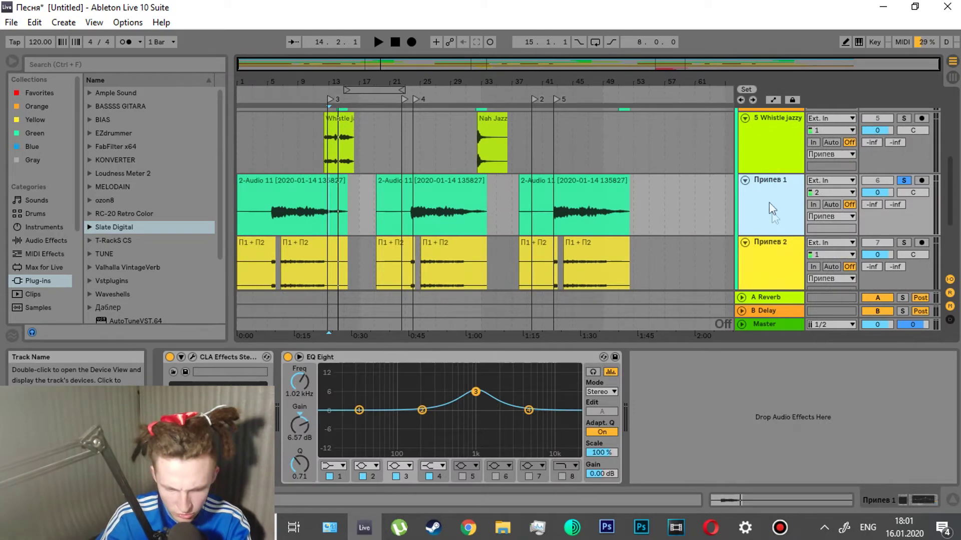
{"action": "left_click", "coordinate": [227, 356]}
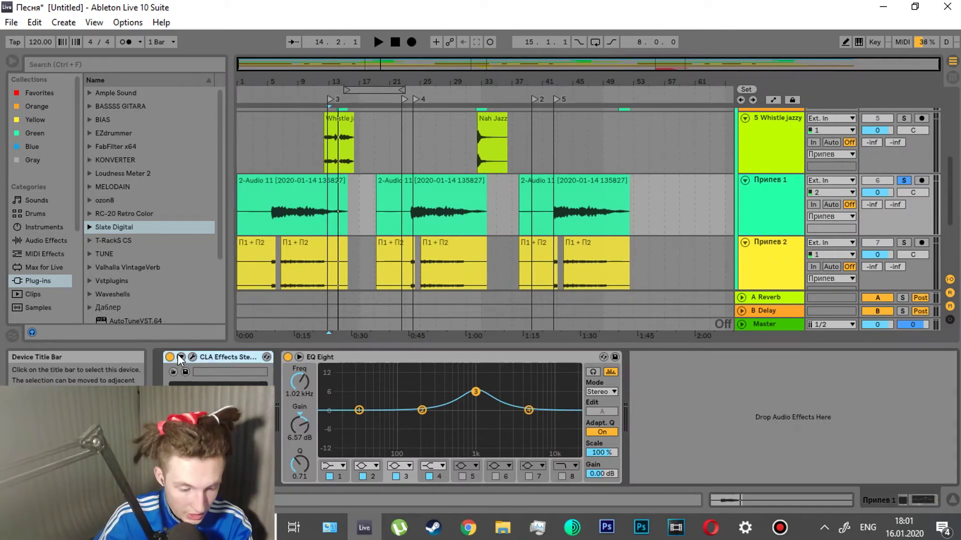
- Show the Припев 2 track's device chain and select its EQ Eight
{"action": "left_click", "coordinate": [778, 261]}
{"action": "scroll", "coordinate": [953, 188], "scroll_direction": "down", "scroll_amount": 3}
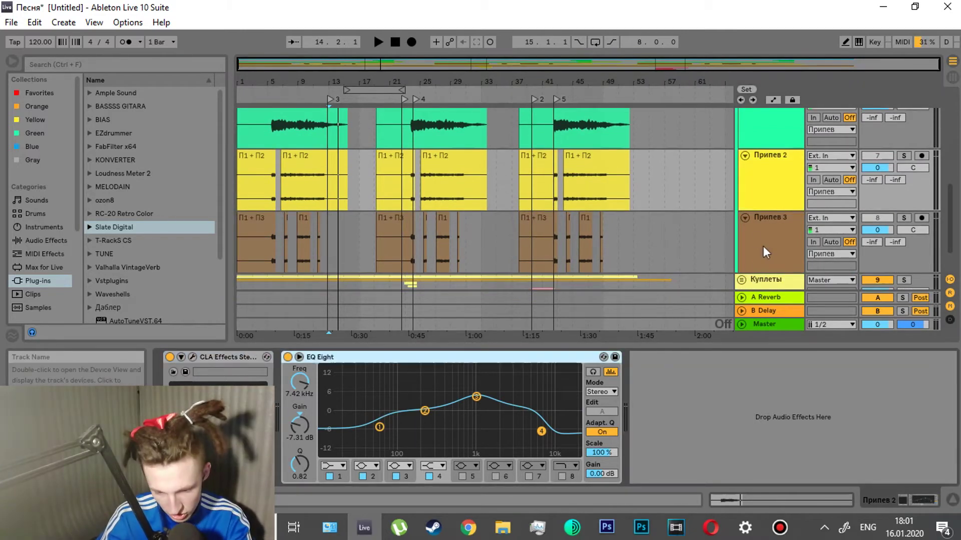
{"action": "left_click", "coordinate": [770, 185]}
{"action": "left_click", "coordinate": [450, 358]}
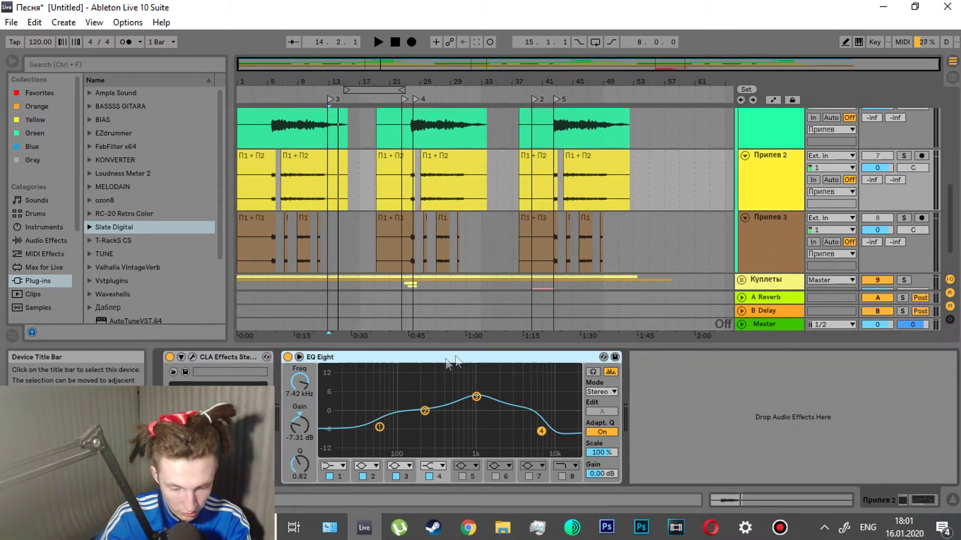
- Show the Припев 3 track's device chain, including its Vocal Doubler
{"action": "scroll", "coordinate": [953, 195], "scroll_direction": "down", "scroll_amount": 2}
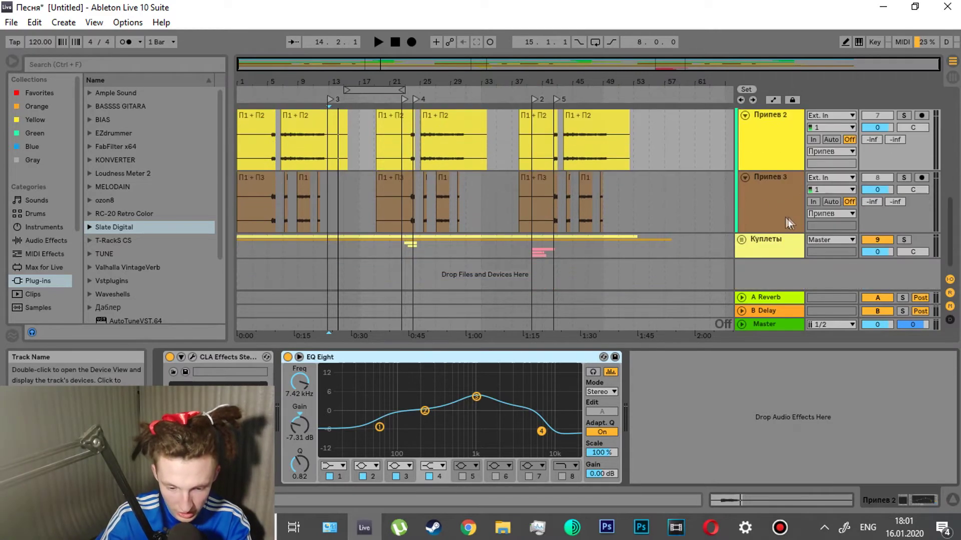
{"action": "left_click", "coordinate": [783, 215]}
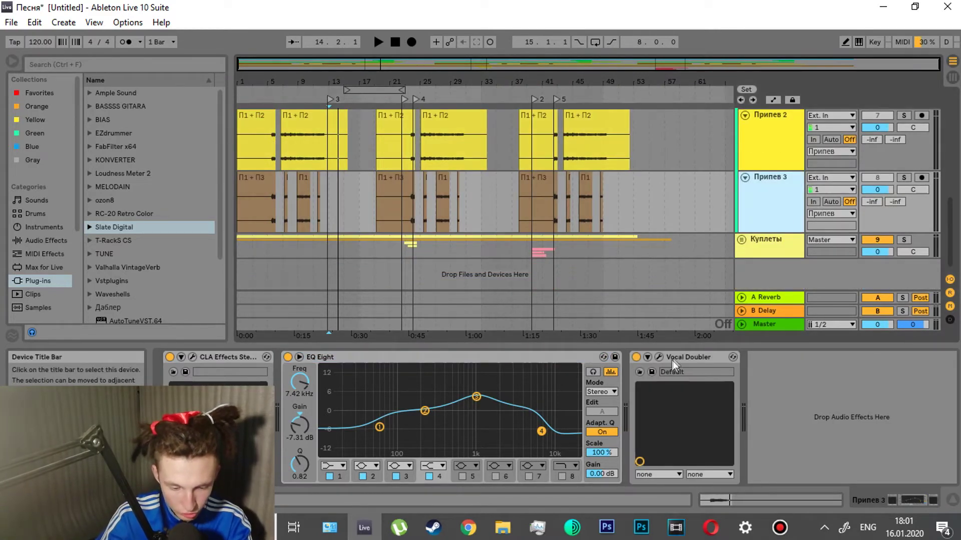
{"action": "left_click", "coordinate": [762, 153]}
{"action": "left_click", "coordinate": [761, 198]}
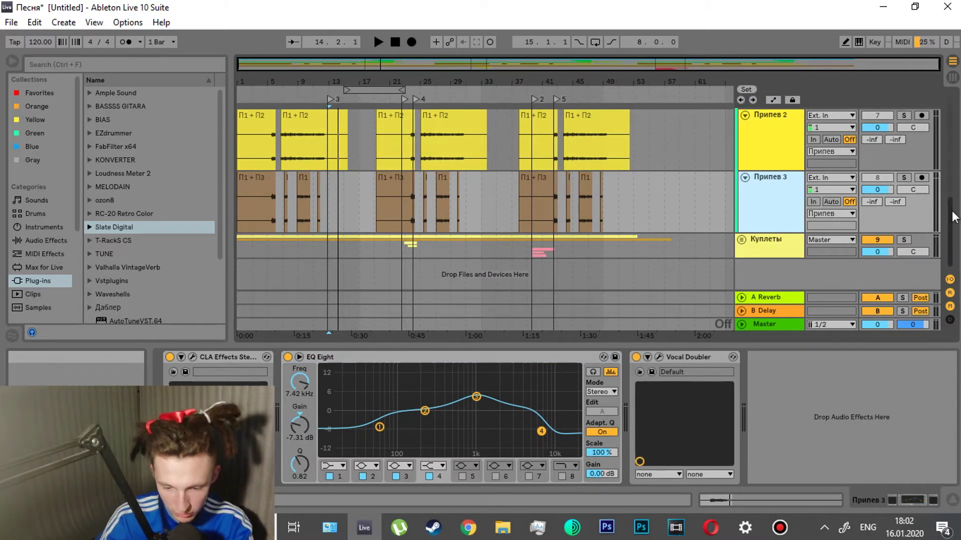
- Fold the Припев group and unfold the Куплеты group
{"action": "scroll", "coordinate": [957, 208], "scroll_direction": "up", "scroll_amount": 5}
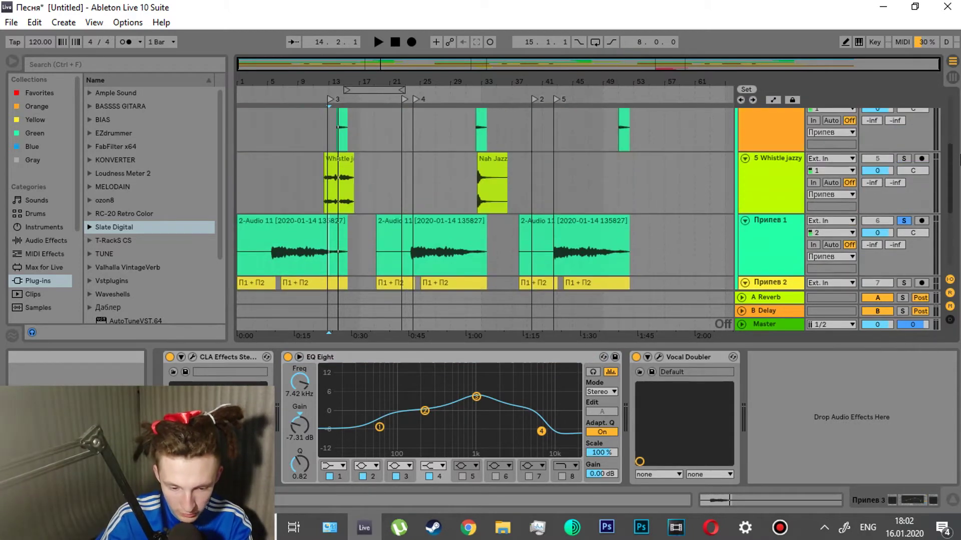
{"action": "left_click", "coordinate": [742, 128]}
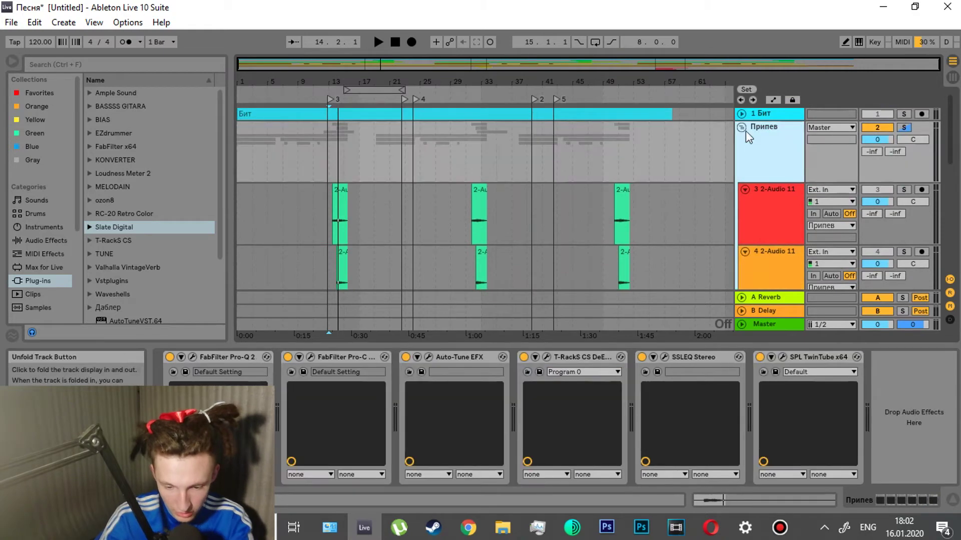
{"action": "left_click", "coordinate": [741, 152]}
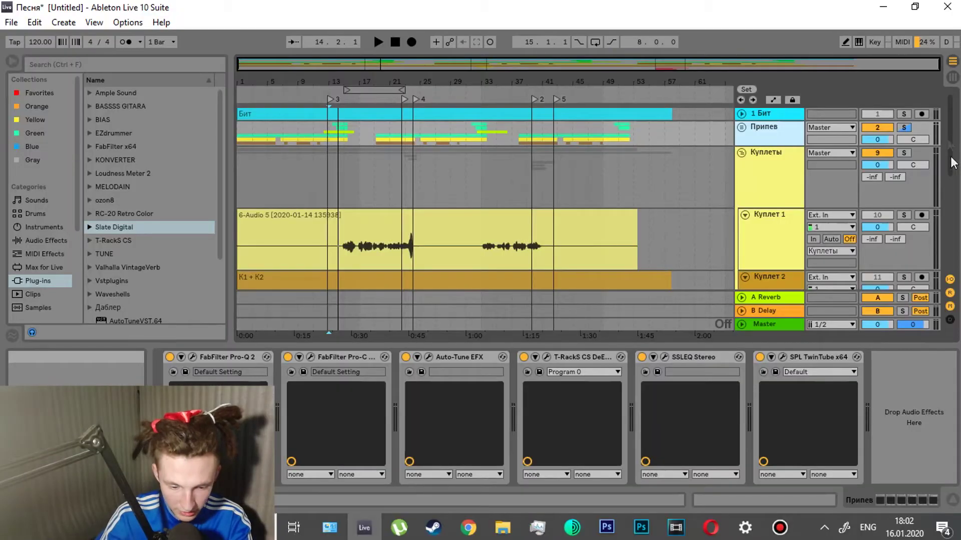
- Look over the Куплеты group's tracks, and show the device chains of the group and the Куплет 1 track
{"action": "scroll", "coordinate": [952, 158], "scroll_direction": "down", "scroll_amount": 5}
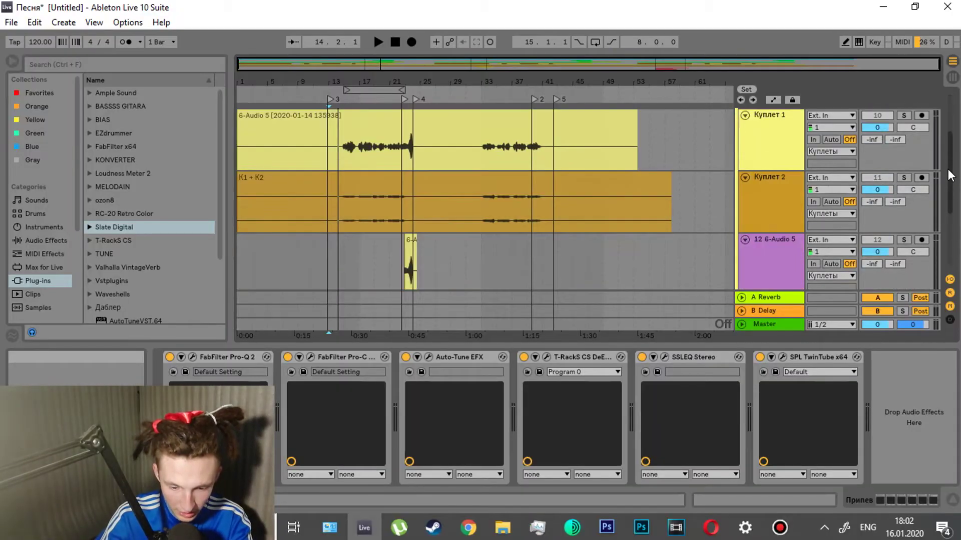
{"action": "scroll", "coordinate": [953, 155], "scroll_direction": "up", "scroll_amount": 2}
{"action": "left_click_drag", "start_coordinate": [952, 150], "coordinate": [953, 149]}
{"action": "left_click", "coordinate": [763, 198]}
{"action": "left_click", "coordinate": [777, 128]}
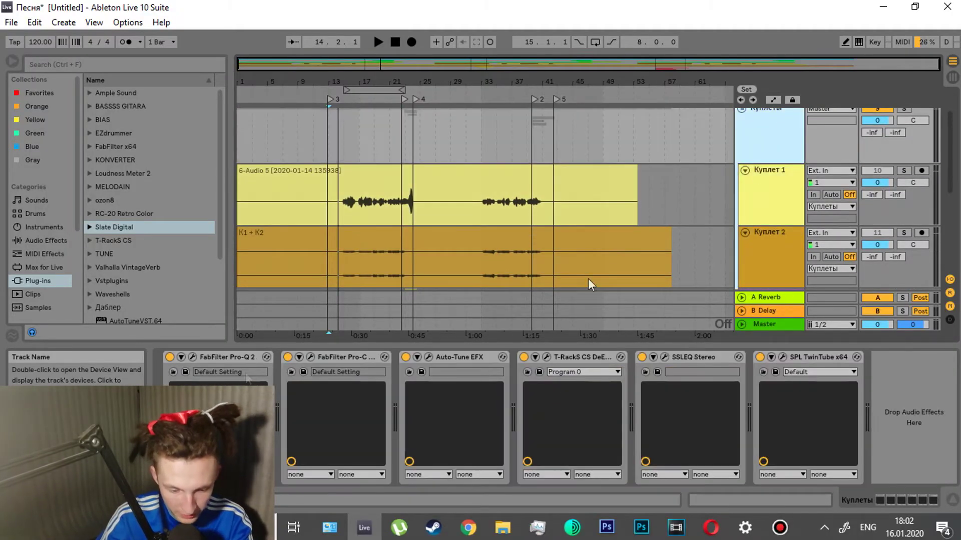
{"action": "left_click", "coordinate": [773, 205]}
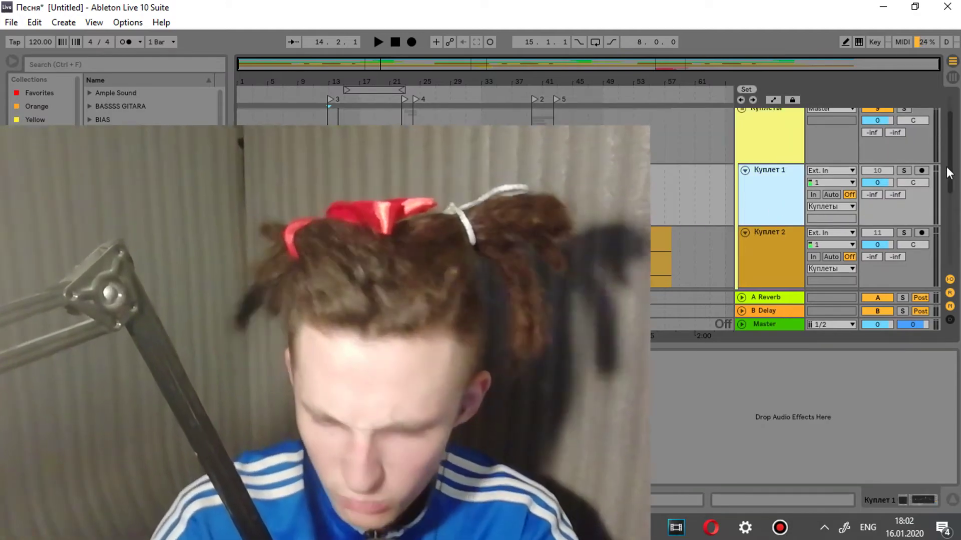
- Play the Куплет 1 clip from bar 17 with its track soloed, and stop playback
{"action": "left_click_drag", "start_coordinate": [950, 173], "coordinate": [951, 190]}
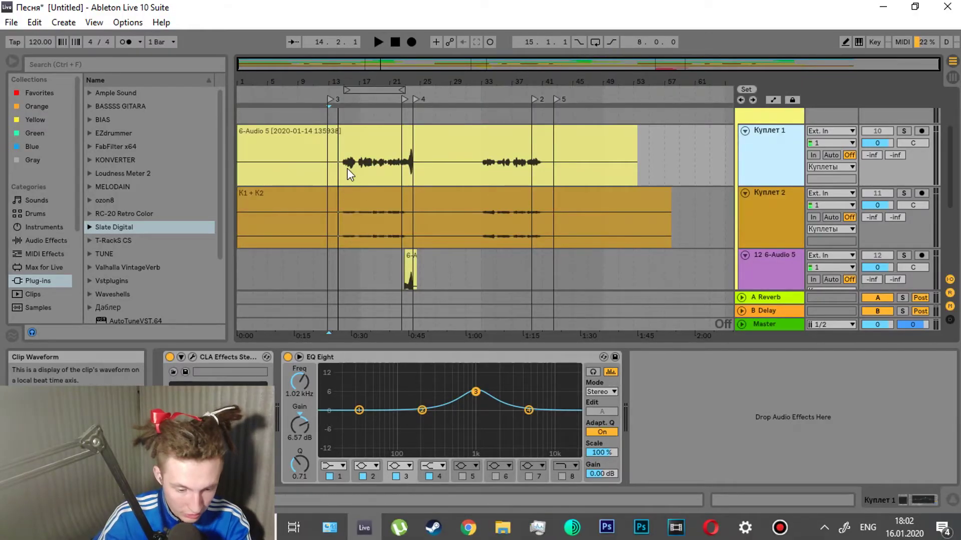
{"action": "left_click", "coordinate": [359, 165]}
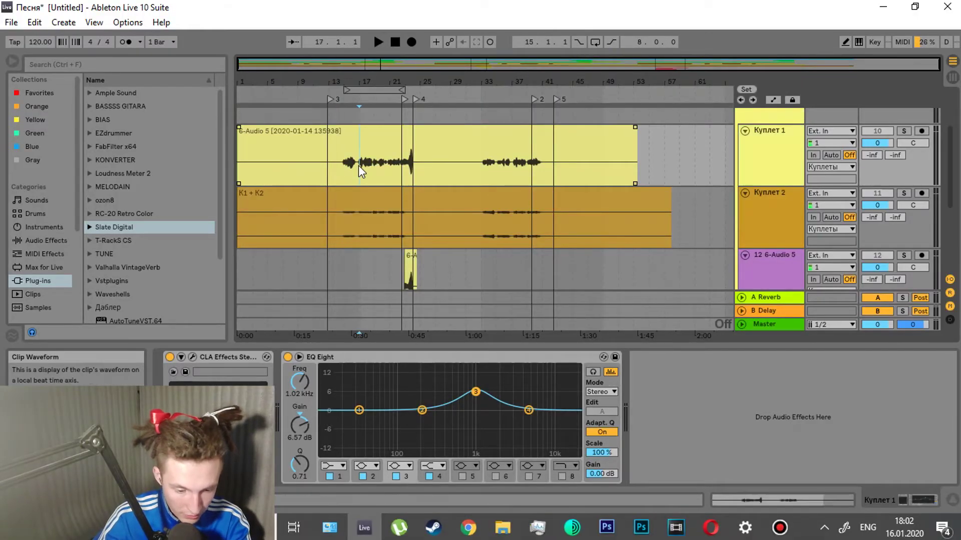
{"action": "key", "text": "space"}
{"action": "left_click", "coordinate": [905, 130]}
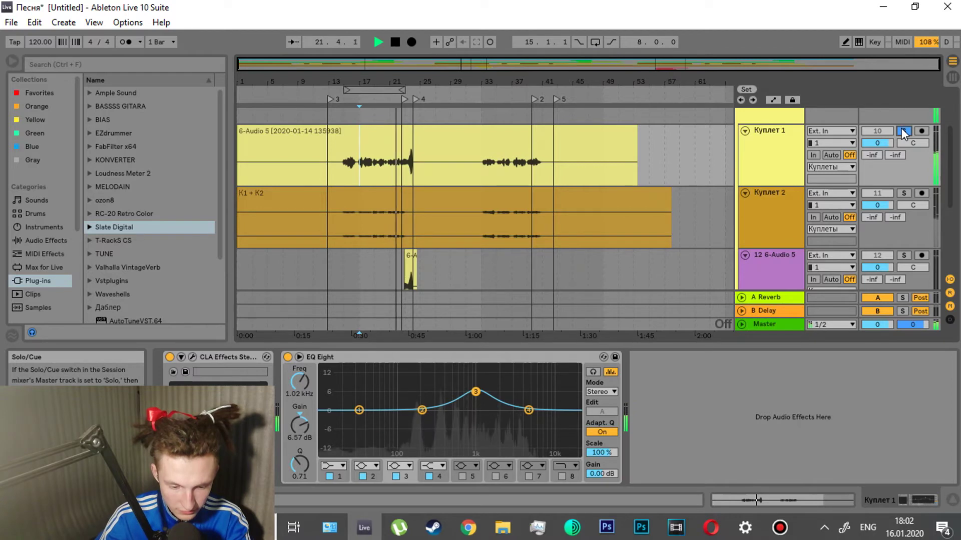
{"action": "key", "text": "space"}
- Solo the Куплет 2 track, play its K1 + K2 clip from bar 17, and stop playback
{"action": "left_click", "coordinate": [904, 193]}
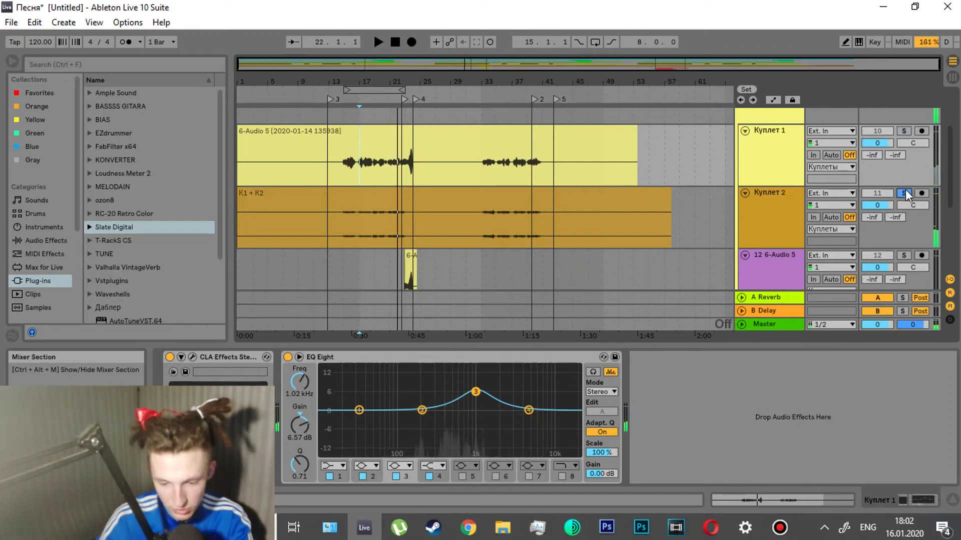
{"action": "left_click", "coordinate": [372, 236]}
{"action": "key", "text": "space"}
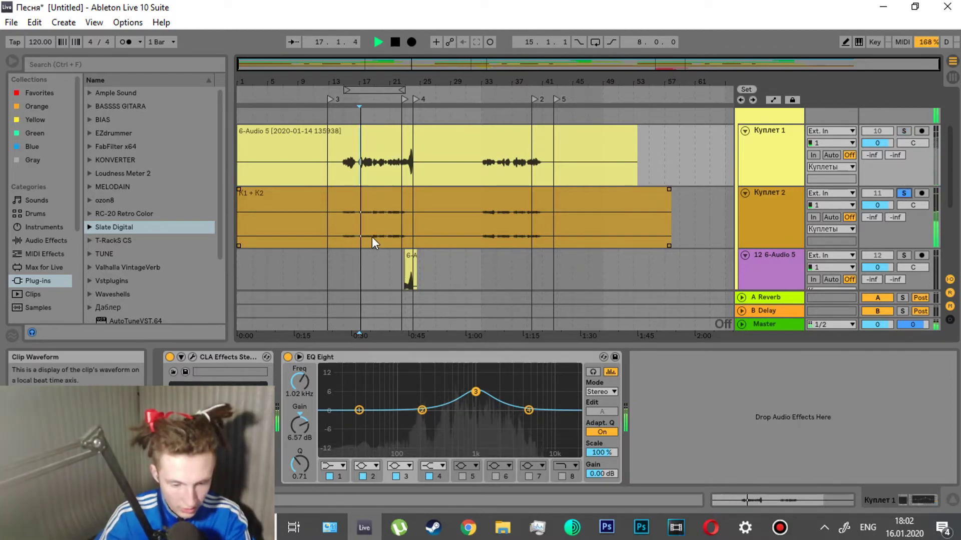
{"action": "key", "text": "space"}
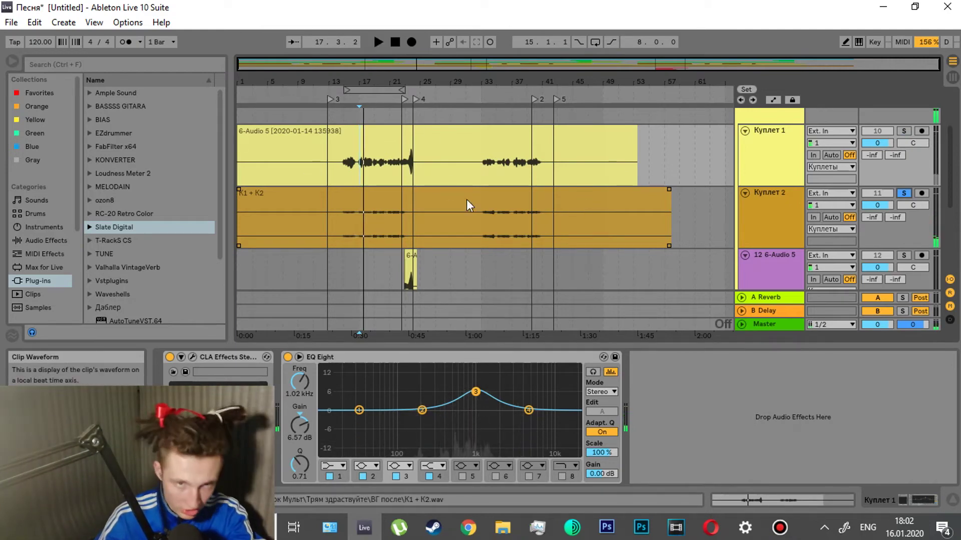
- Look at the RevoicePro program's folder in File Explorer, and return to Ableton Live
{"action": "left_click_drag", "start_coordinate": [950, 171], "coordinate": [959, 130]}
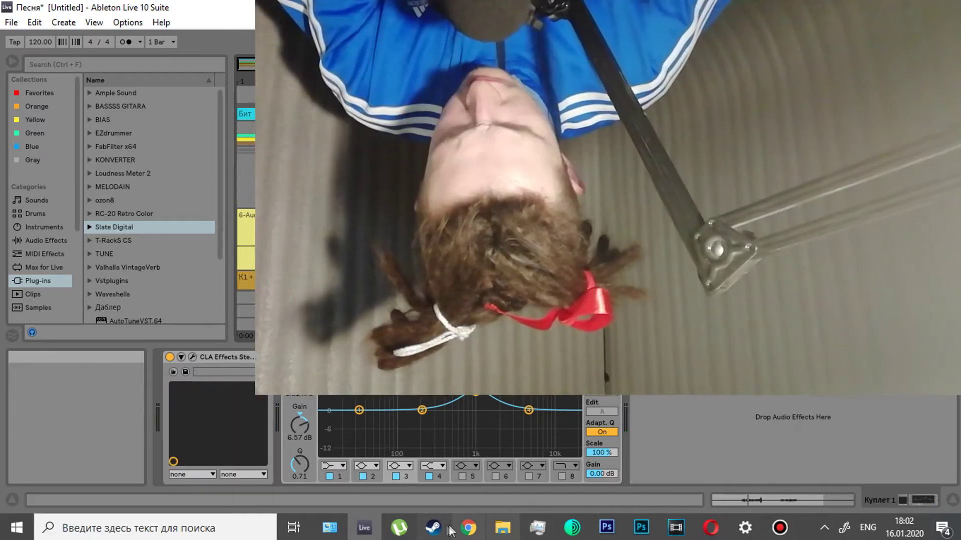
{"action": "left_click", "coordinate": [504, 530]}
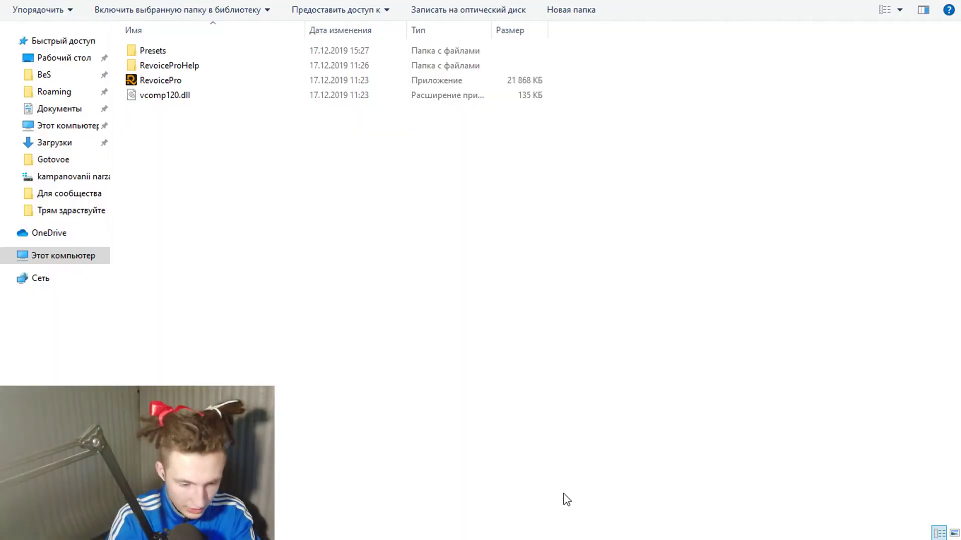
{"action": "key", "text": "alt+Tab"}
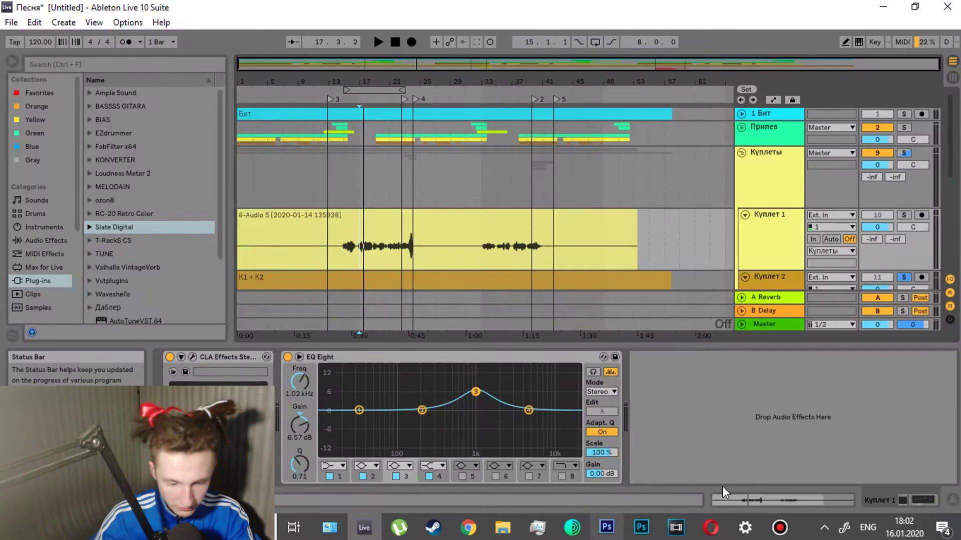
- Go through the device chains of the Куплеты group and its Куплет 1 and Куплет 2 tracks
{"action": "left_click", "coordinate": [766, 170]}
{"action": "left_click_drag", "start_coordinate": [951, 153], "coordinate": [953, 164]}
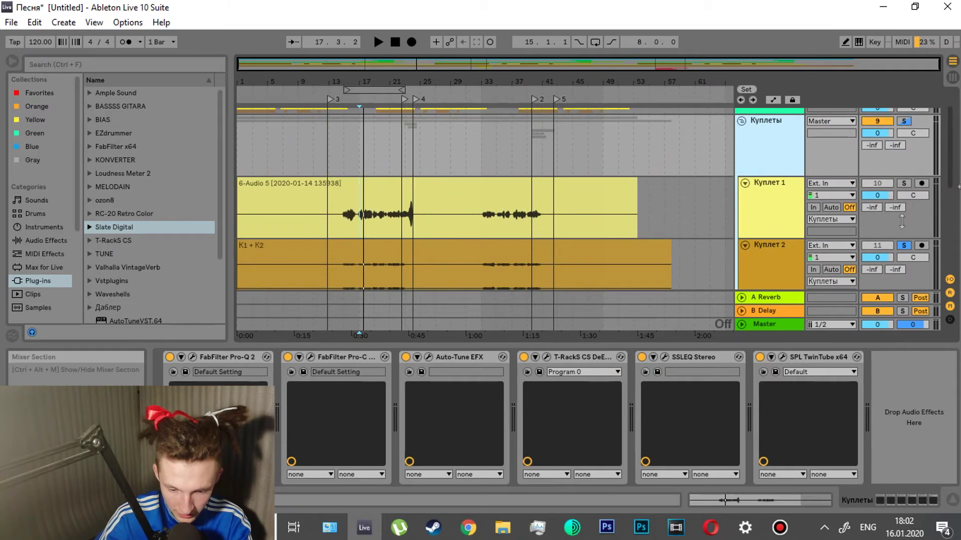
{"action": "left_click", "coordinate": [763, 212]}
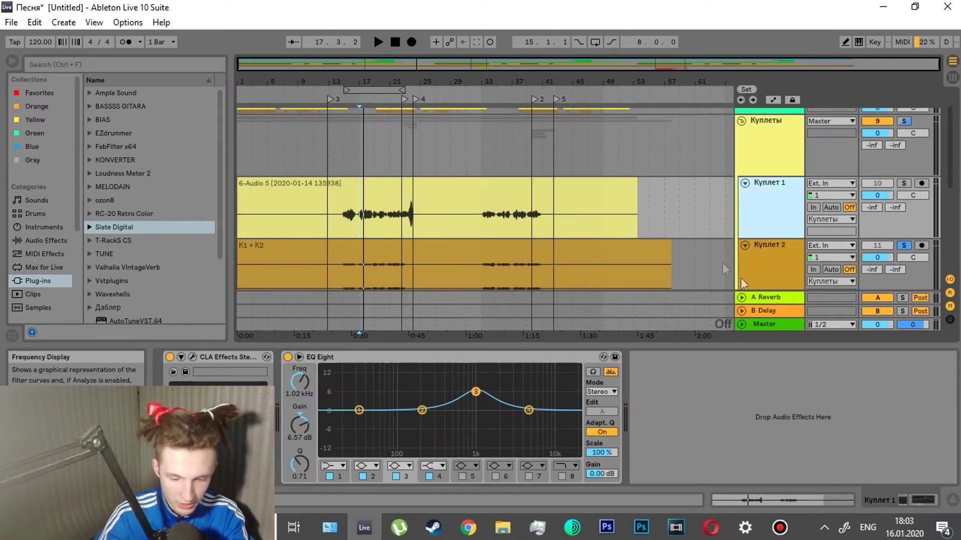
{"action": "left_click", "coordinate": [764, 254]}
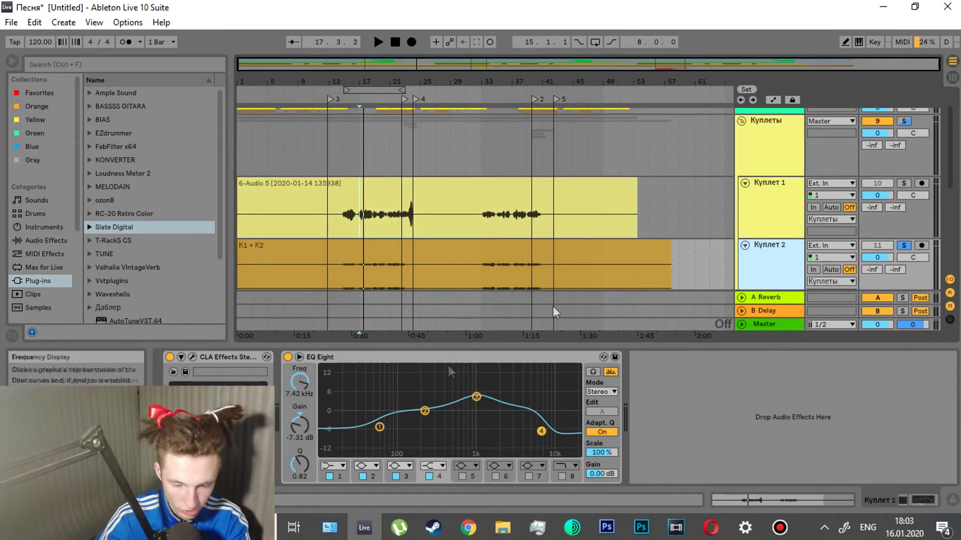
- Show the 12 6-Audio 5 track's device area, solo the track, play its short clip, and stop playback
{"action": "scroll", "coordinate": [734, 215], "scroll_direction": "down", "scroll_amount": 5}
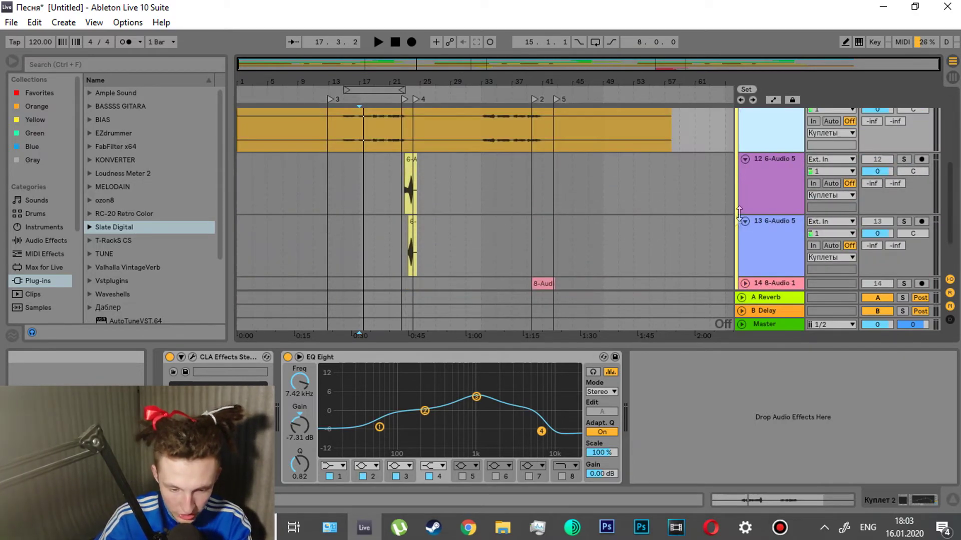
{"action": "left_click", "coordinate": [767, 189]}
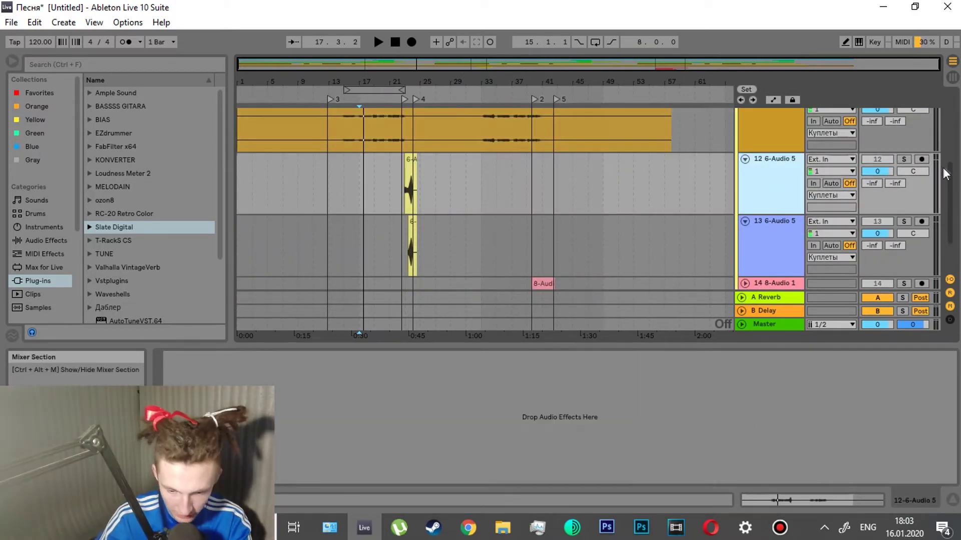
{"action": "mouse_move", "coordinate": [950, 185]}
{"action": "left_mouse_down"}
{"action": "mouse_move", "coordinate": [952, 159]}
{"action": "mouse_move", "coordinate": [947, 181]}
{"action": "left_mouse_up"}
{"action": "left_click", "coordinate": [904, 170]}
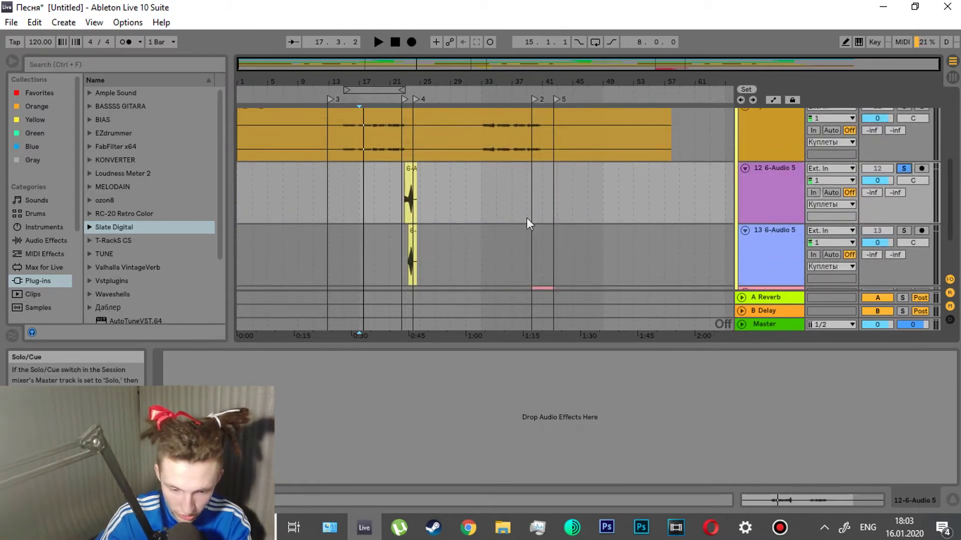
{"action": "left_click", "coordinate": [403, 201]}
{"action": "key", "text": "space"}
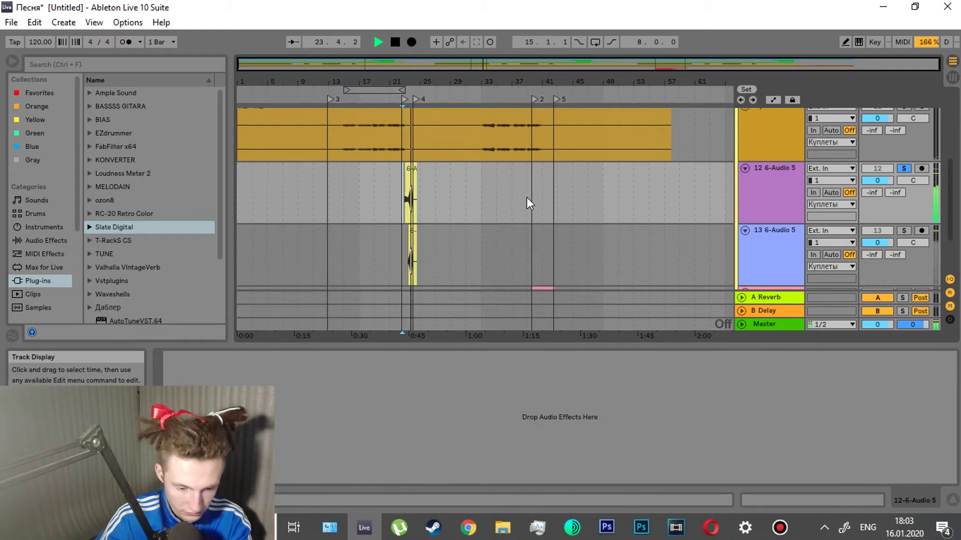
{"action": "key", "text": "space"}
- Compare the end of Куплет 1's first phrase with the short clips on the 12 and 13 6-Audio 5 tracks
{"action": "left_click_drag", "start_coordinate": [952, 179], "coordinate": [949, 150]}
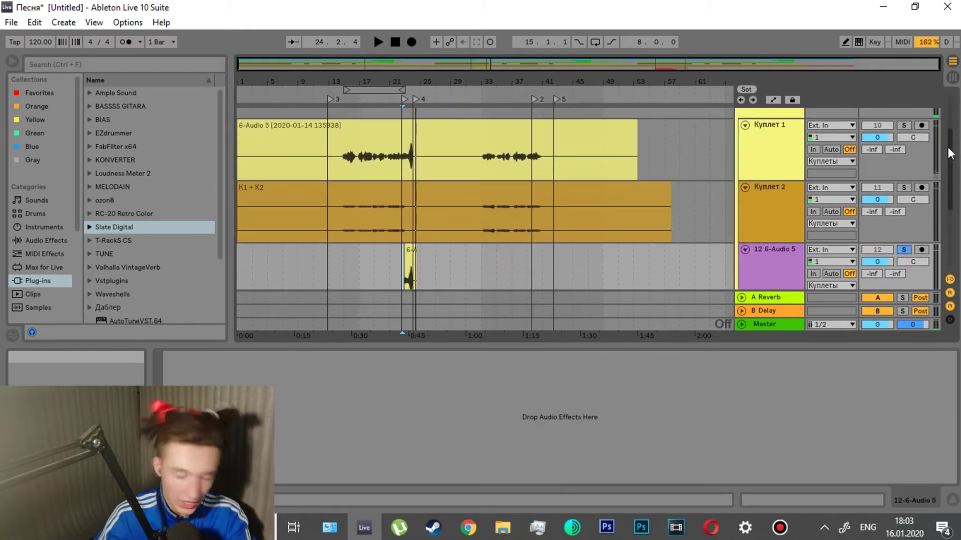
{"action": "left_click_drag", "start_coordinate": [949, 150], "coordinate": [945, 141]}
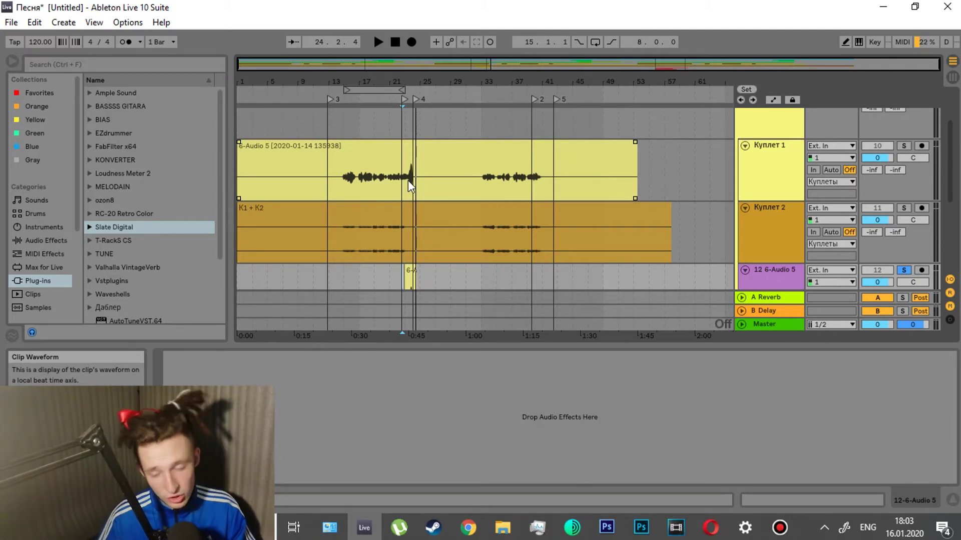
{"action": "scroll", "coordinate": [954, 143], "scroll_direction": "down", "scroll_amount": 5}
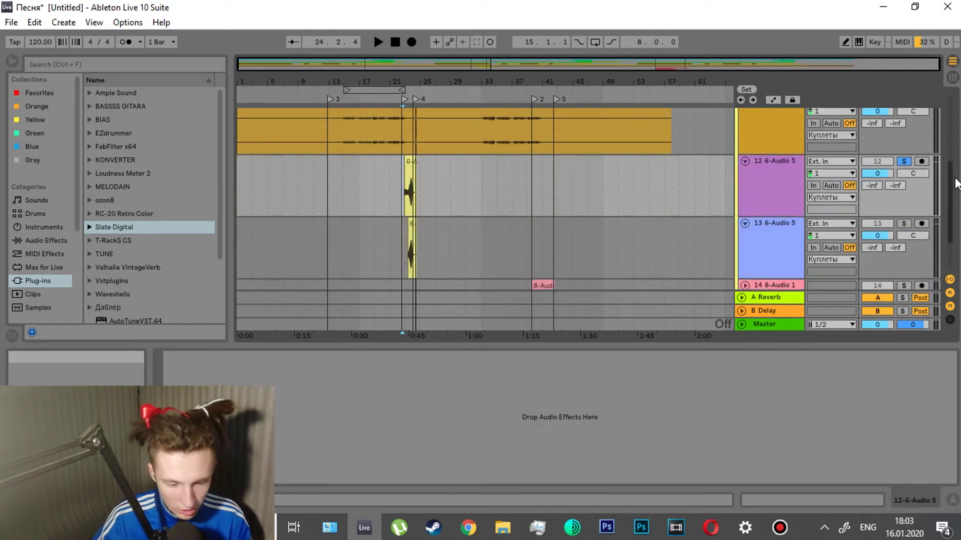
{"action": "left_click_drag", "start_coordinate": [950, 222], "coordinate": [957, 127]}
{"action": "left_click", "coordinate": [903, 182]}
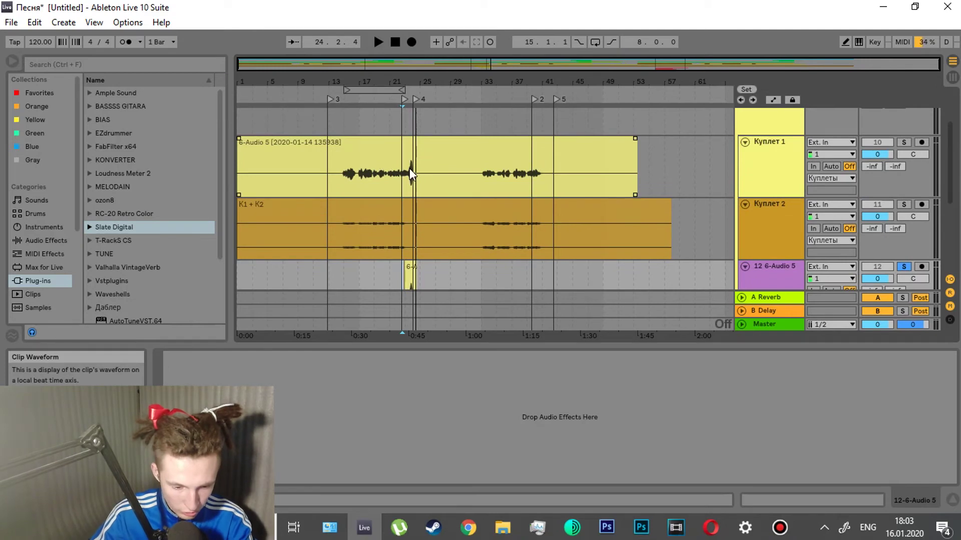
{"action": "scroll", "coordinate": [400, 211], "scroll_direction": "down", "scroll_amount": 2}
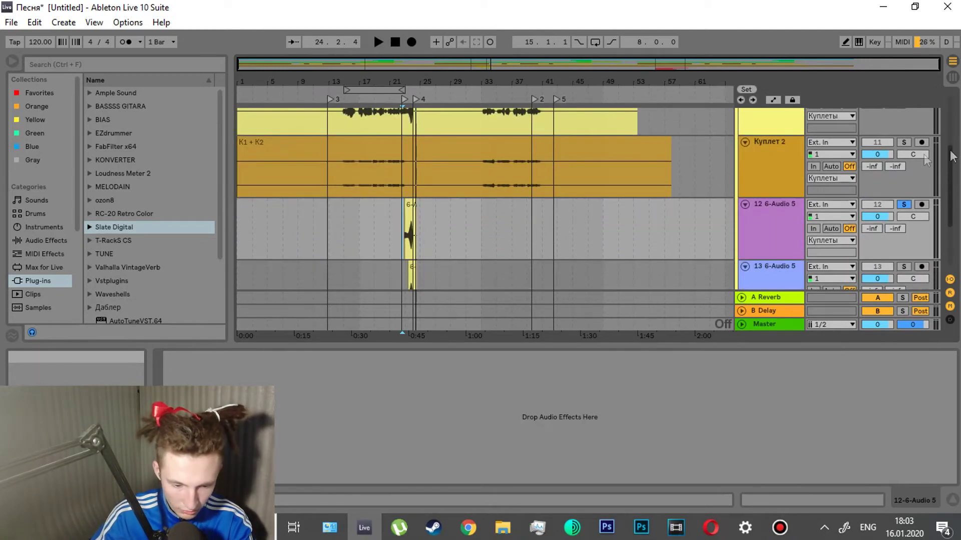
{"action": "scroll", "coordinate": [401, 220], "scroll_direction": "down", "scroll_amount": 3}
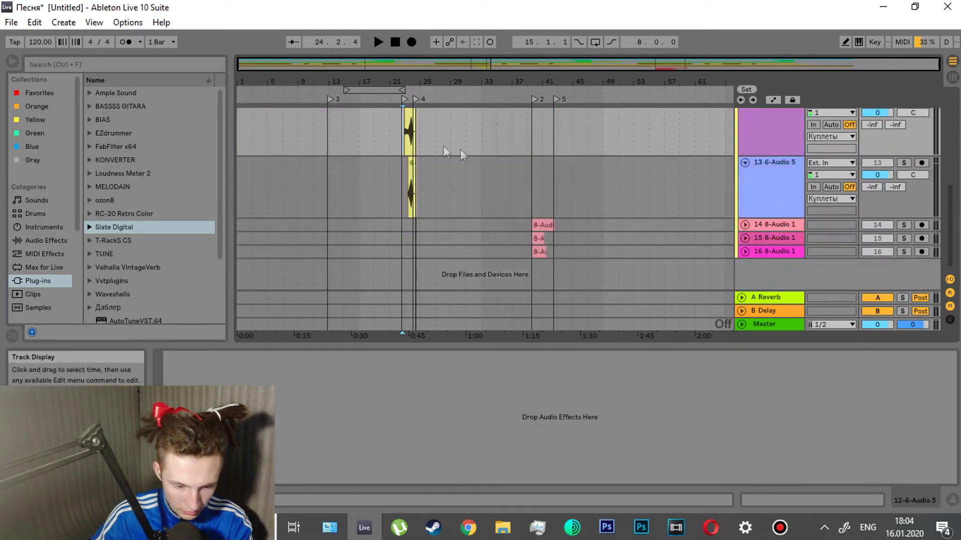
- Inspect the 13 6-Audio 5 track's device chain and its RC-20 Retro Color settings, and recheck the 12 6-Audio 5 track's device area
{"action": "left_click", "coordinate": [794, 183]}
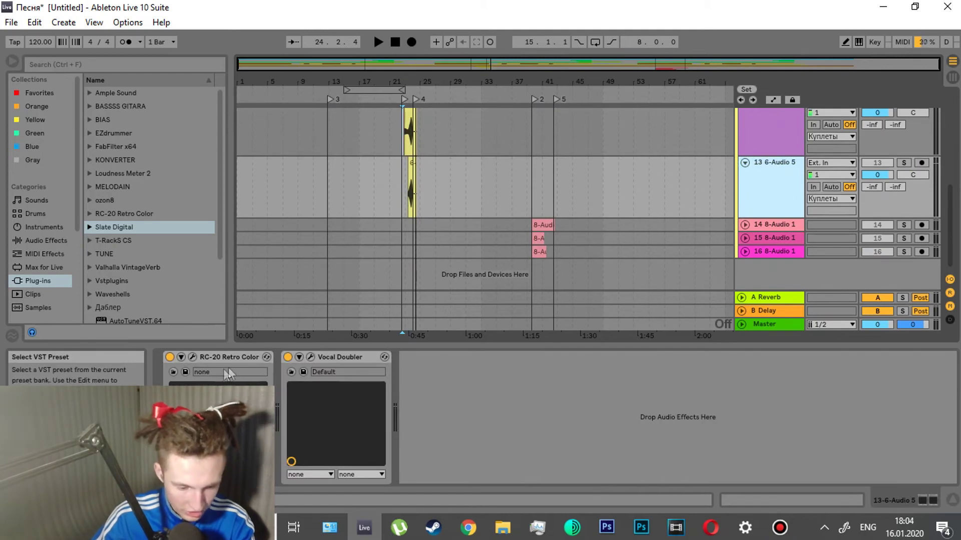
{"action": "left_click", "coordinate": [191, 357]}
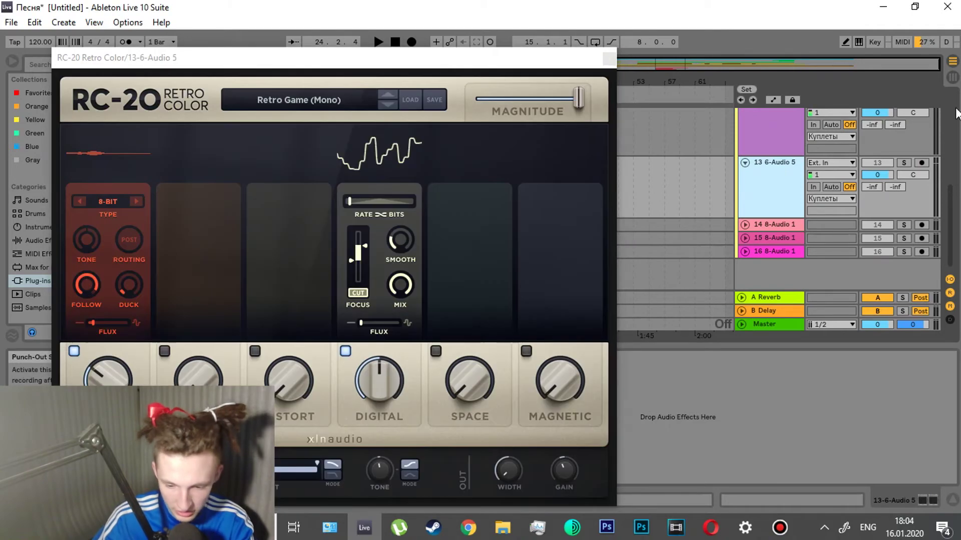
{"action": "left_click", "coordinate": [608, 60]}
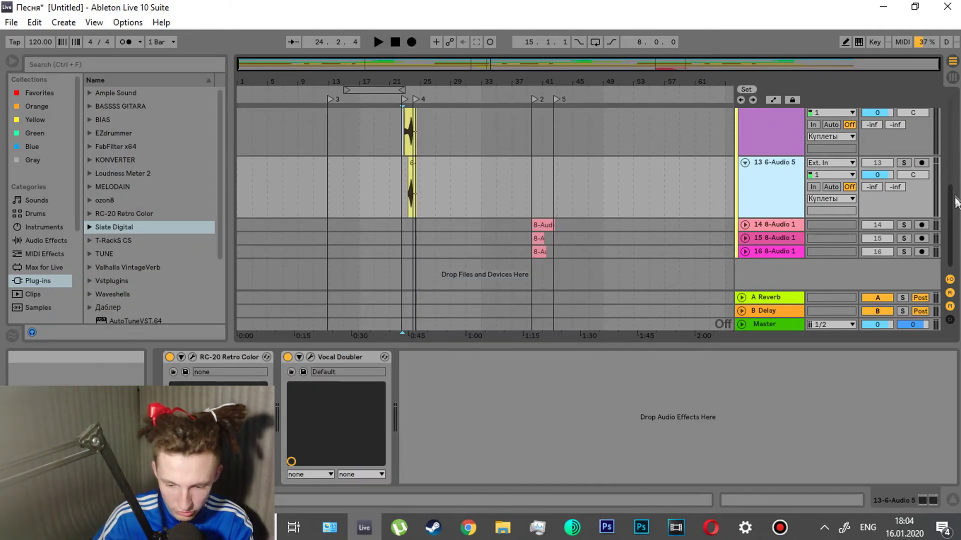
{"action": "left_click_drag", "start_coordinate": [952, 198], "coordinate": [952, 149]}
{"action": "left_click", "coordinate": [765, 178]}
{"action": "left_click", "coordinate": [800, 230]}
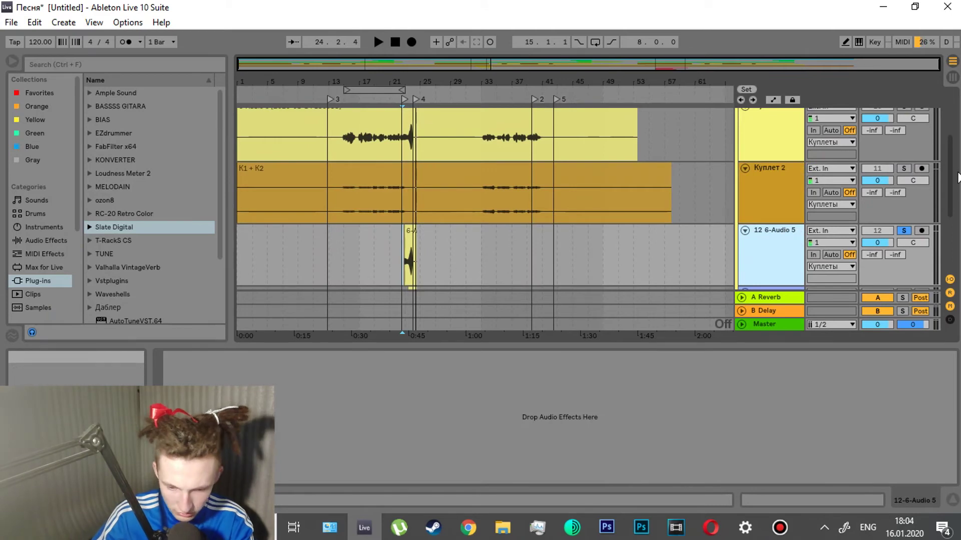
- Show the 14 8-Audio 1 track's device chain, solo and unfold the track, play its short clip, and stop playback
{"action": "left_click_drag", "start_coordinate": [952, 160], "coordinate": [953, 212]}
{"action": "left_click", "coordinate": [766, 224]}
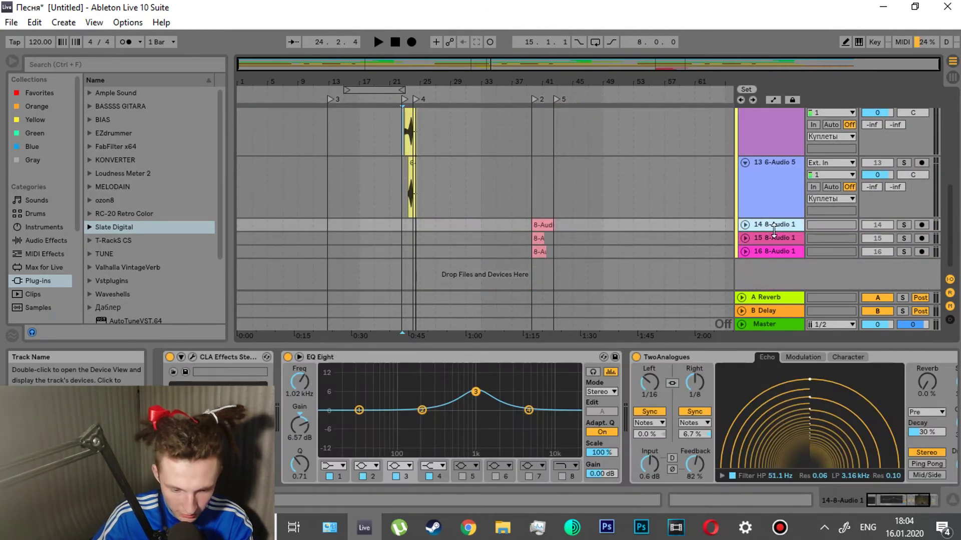
{"action": "mouse_move", "coordinate": [951, 209]}
{"action": "left_mouse_down"}
{"action": "mouse_move", "coordinate": [950, 150]}
{"action": "mouse_move", "coordinate": [952, 213]}
{"action": "left_mouse_up"}
{"action": "left_click", "coordinate": [907, 224]}
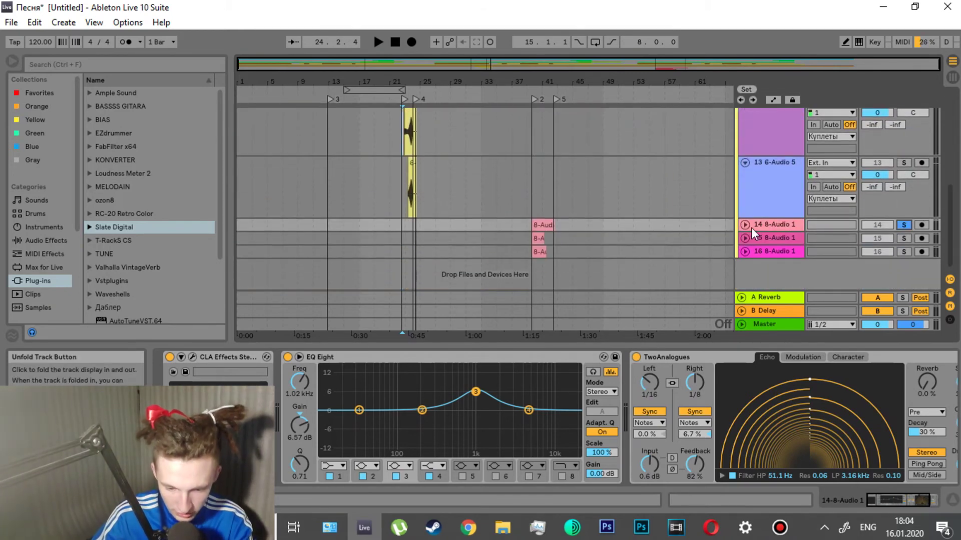
{"action": "left_click", "coordinate": [745, 225]}
{"action": "left_click", "coordinate": [537, 257]}
{"action": "key", "text": "space"}
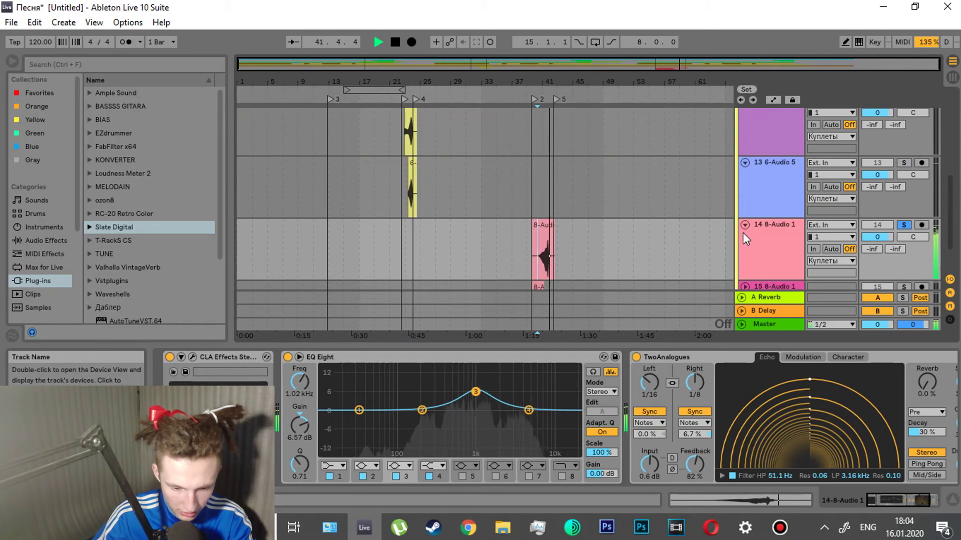
{"action": "key", "text": "space"}
{"action": "left_click_drag", "start_coordinate": [955, 213], "coordinate": [956, 246]}
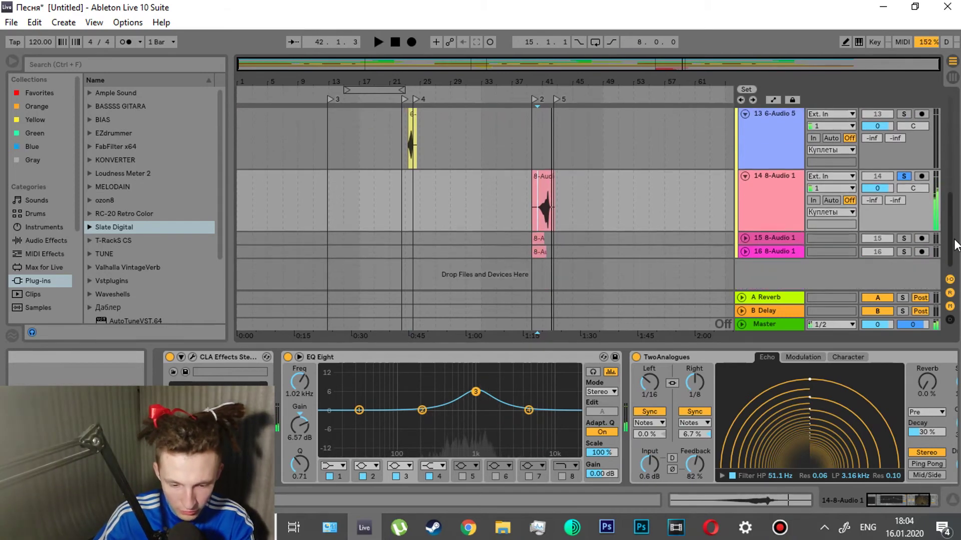
{"action": "left_click_drag", "start_coordinate": [958, 178], "coordinate": [954, 250]}
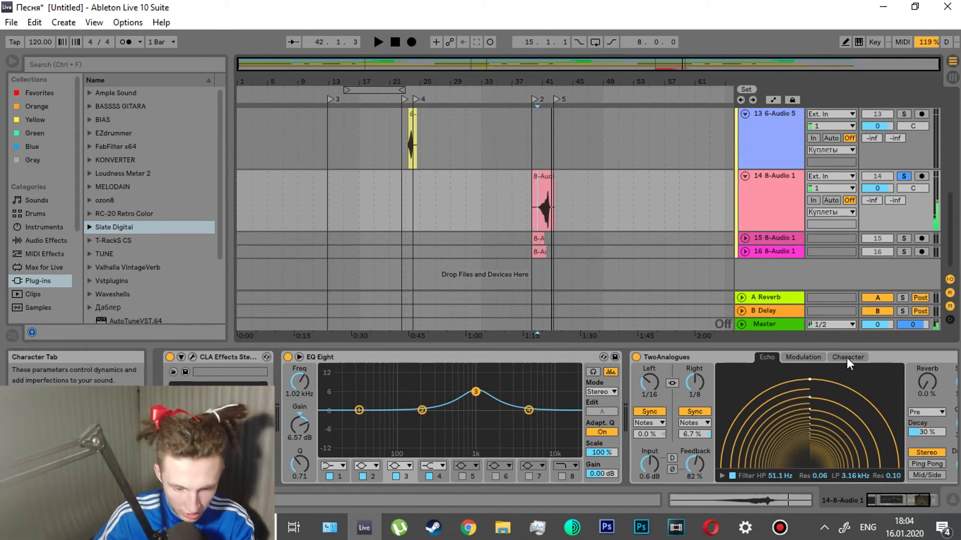
- Unfold the 15 8-Audio 1 and 16 8-Audio 1 tracks and look through their clips and device chains
{"action": "left_click", "coordinate": [744, 239]}
{"action": "left_click_drag", "start_coordinate": [949, 203], "coordinate": [949, 215]}
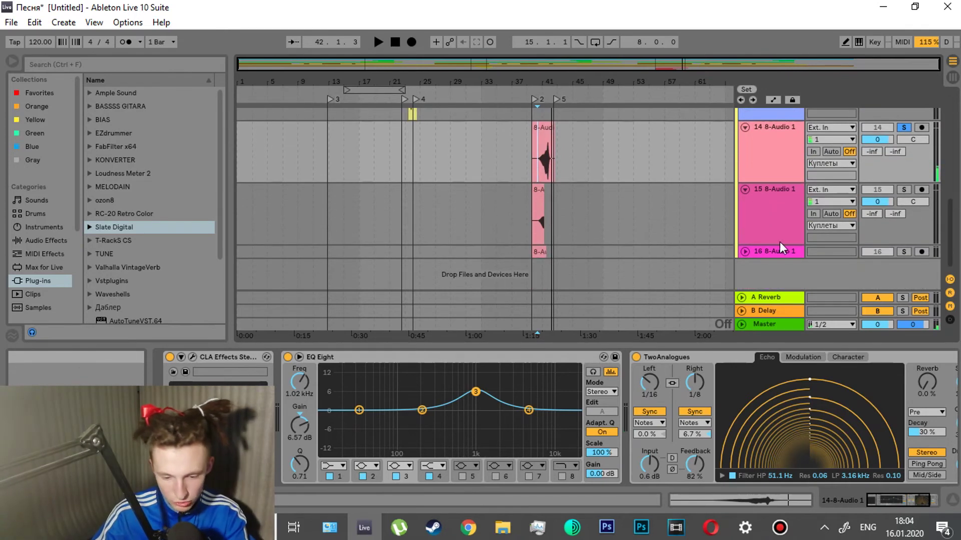
{"action": "left_click", "coordinate": [744, 252]}
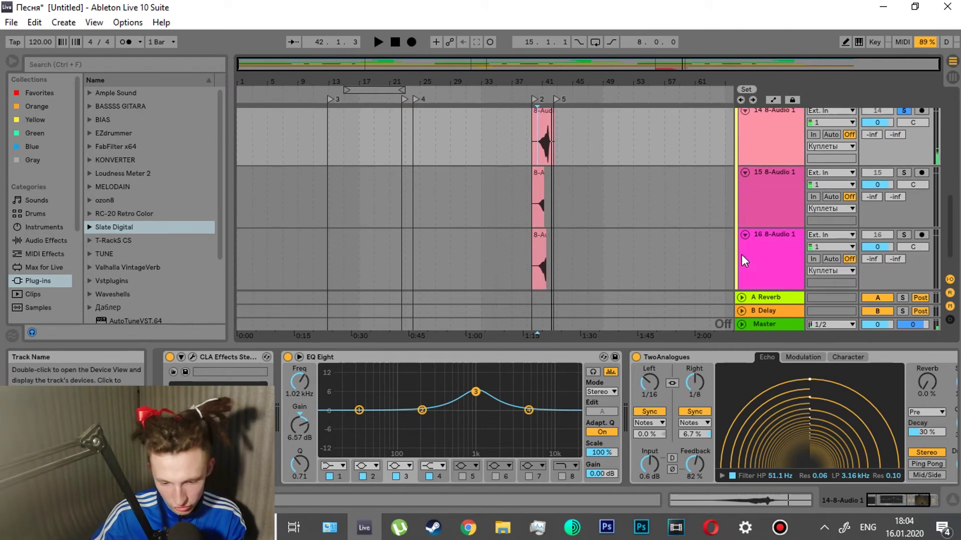
{"action": "left_click_drag", "start_coordinate": [950, 241], "coordinate": [951, 258]}
{"action": "left_click", "coordinate": [777, 184]}
{"action": "left_click", "coordinate": [767, 235]}
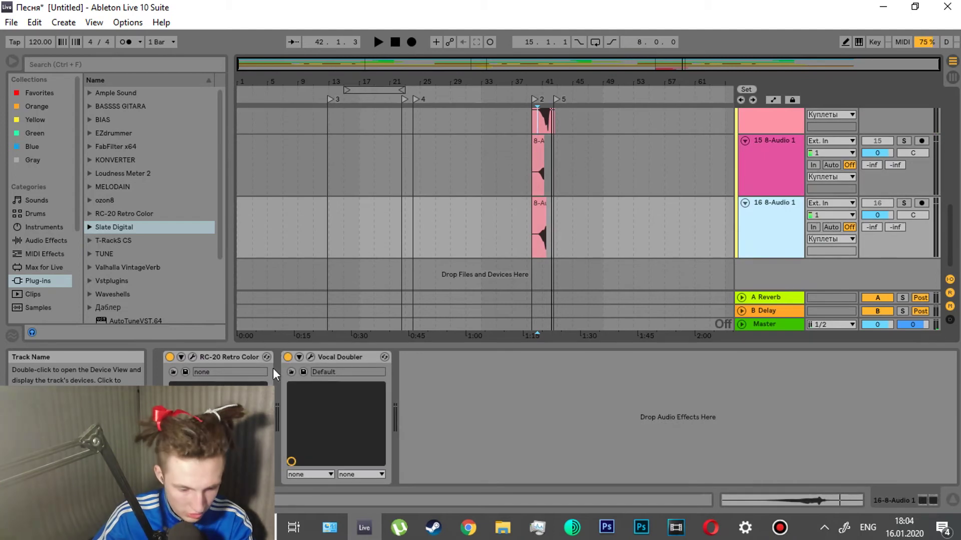
- Fold the 16, 15 and 14 8-Audio 1 tracks, glancing at the device areas of 15 and 14 again
{"action": "left_click", "coordinate": [745, 202]}
{"action": "left_click", "coordinate": [758, 167]}
{"action": "left_click", "coordinate": [745, 141]}
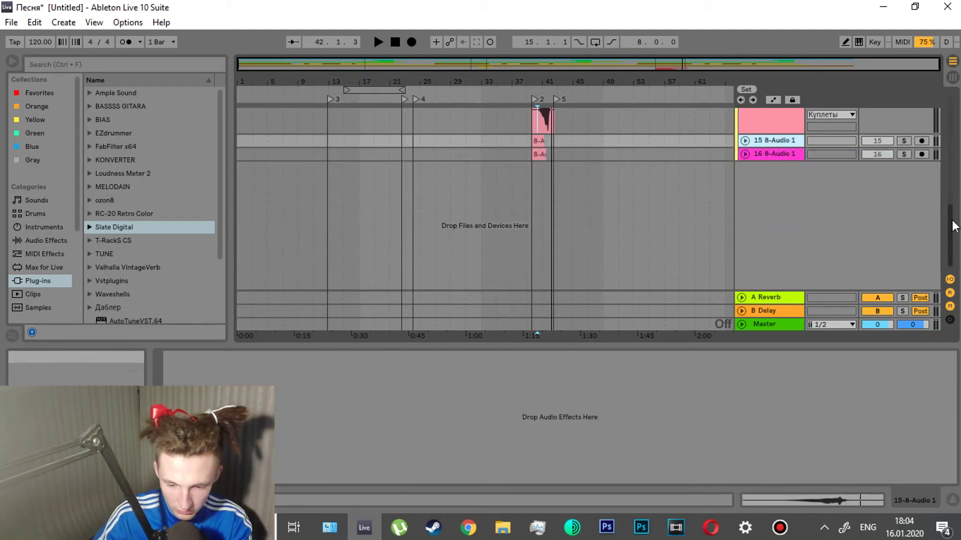
{"action": "left_click_drag", "start_coordinate": [952, 214], "coordinate": [952, 179]}
{"action": "left_click", "coordinate": [745, 281]}
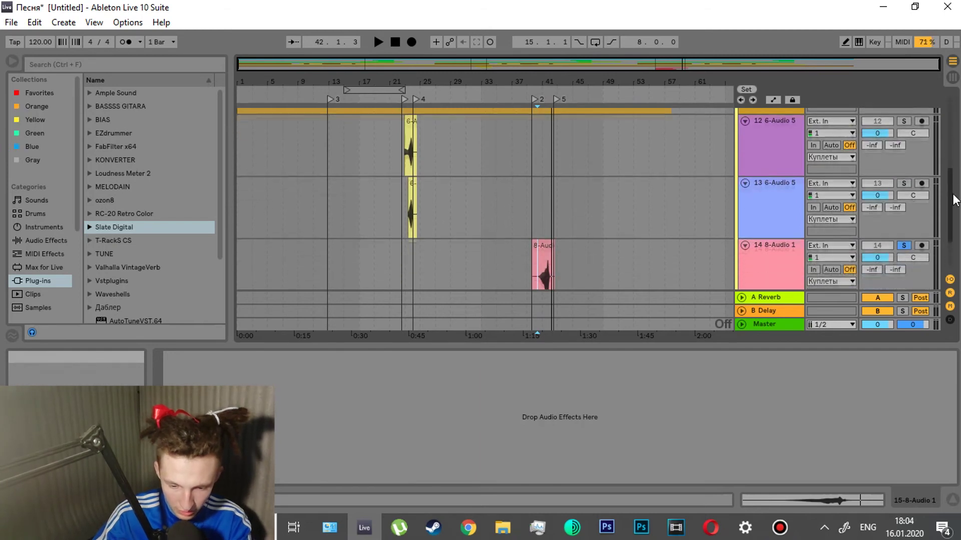
{"action": "left_click", "coordinate": [773, 252]}
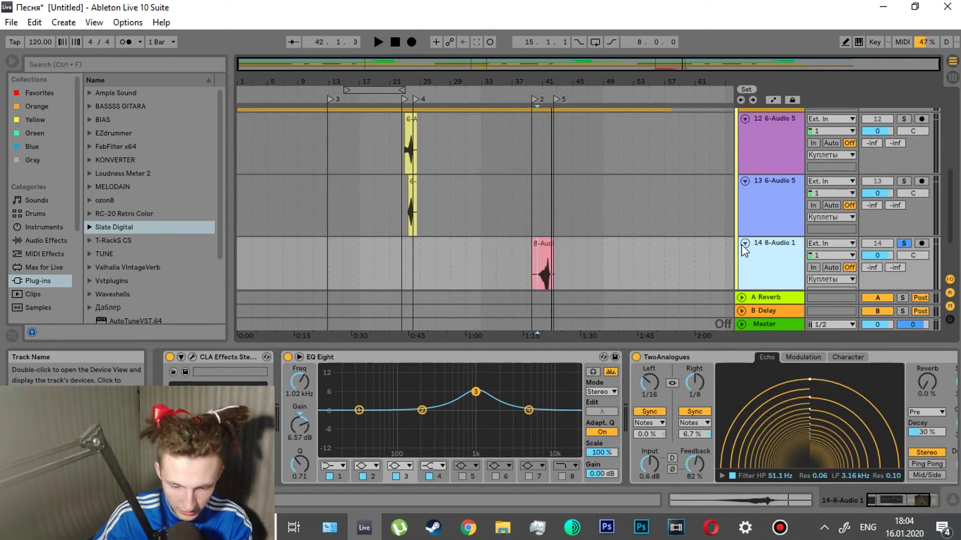
{"action": "left_click", "coordinate": [745, 244]}
{"action": "left_click_drag", "start_coordinate": [955, 221], "coordinate": [956, 82]}
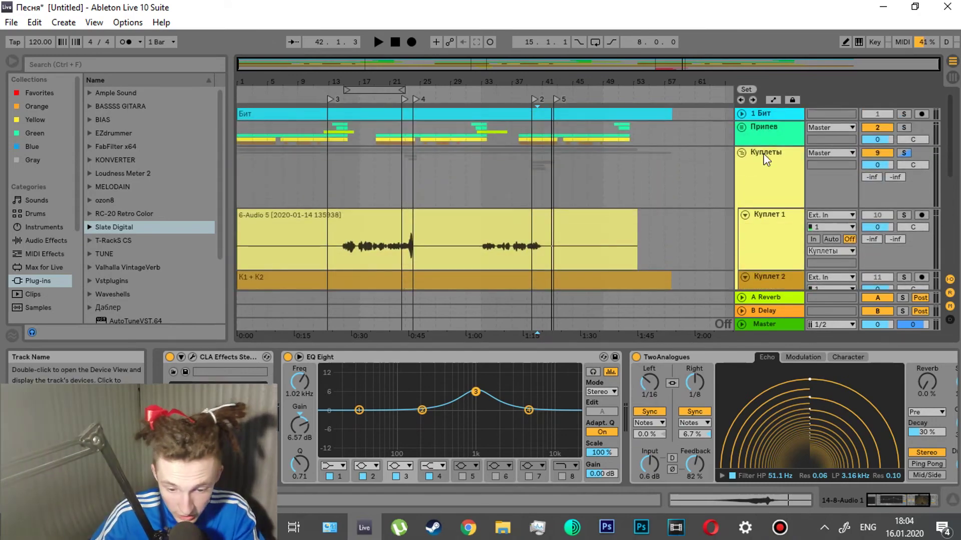
- Collapse the Куплеты group and turn off its solo
{"action": "left_click", "coordinate": [743, 154]}
{"action": "left_click", "coordinate": [743, 154]}
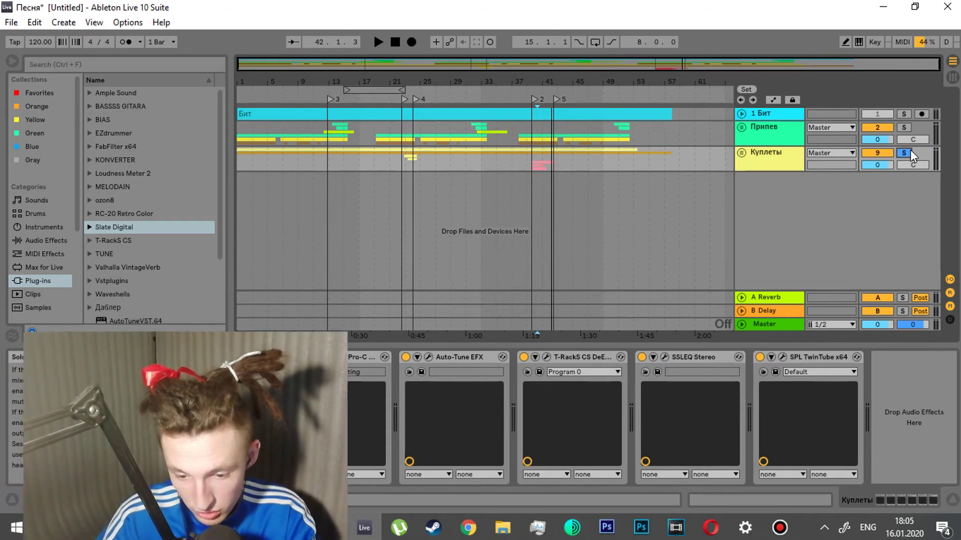
{"action": "left_click", "coordinate": [908, 151]}
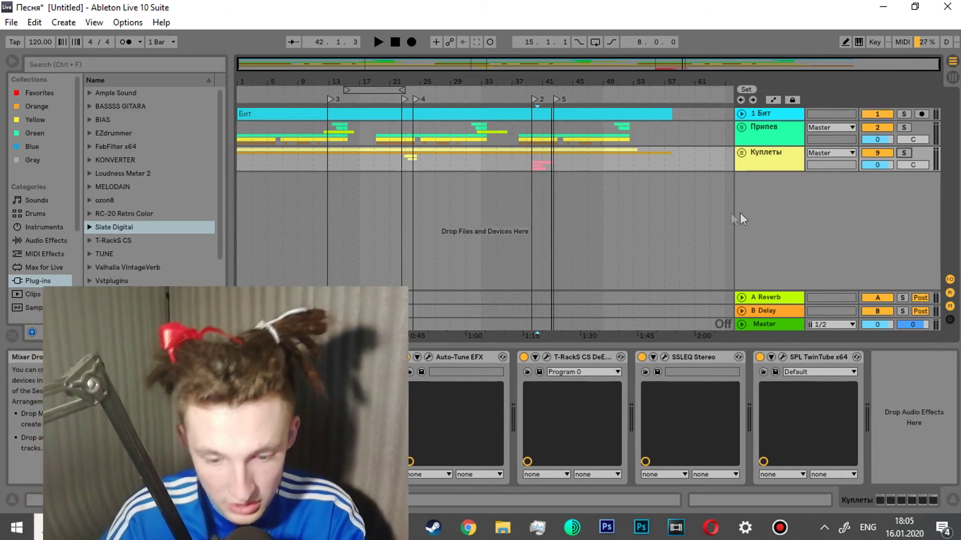